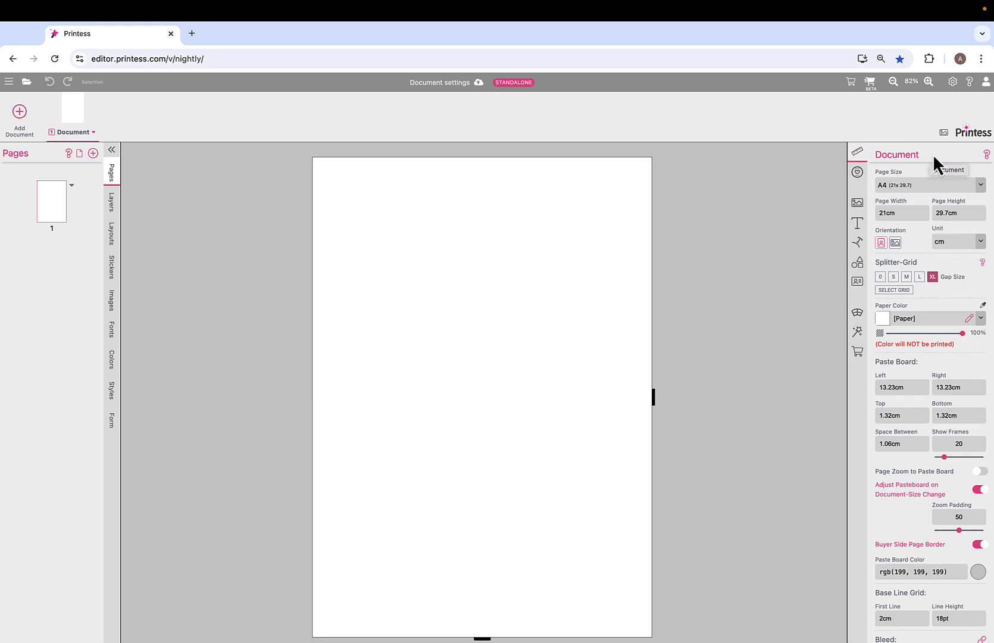
# Step: Set the page size to A2 and override it with a custom width of 20 cm and height of 25 cm
pyautogui.click(980, 185)
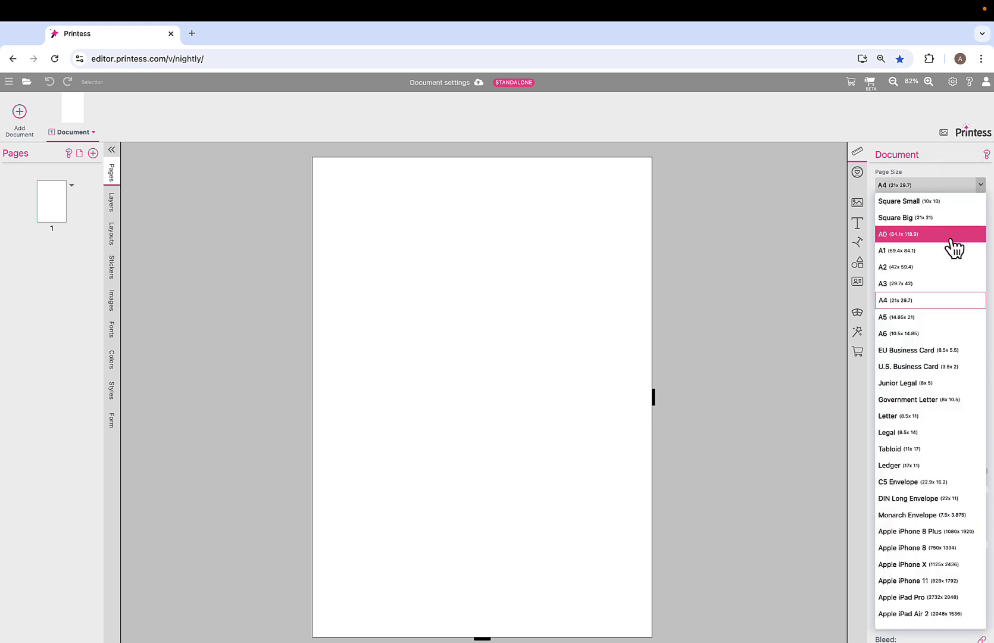
pyautogui.click(952, 268)
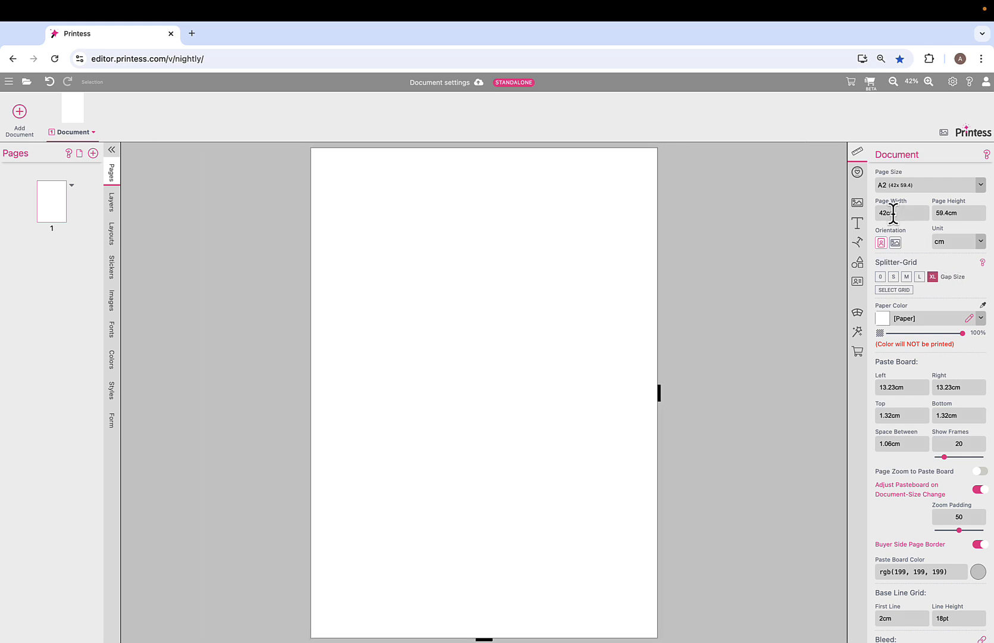
pyautogui.moveTo(892, 213); pyautogui.dragTo(874, 221)
pyautogui.click(945, 212)
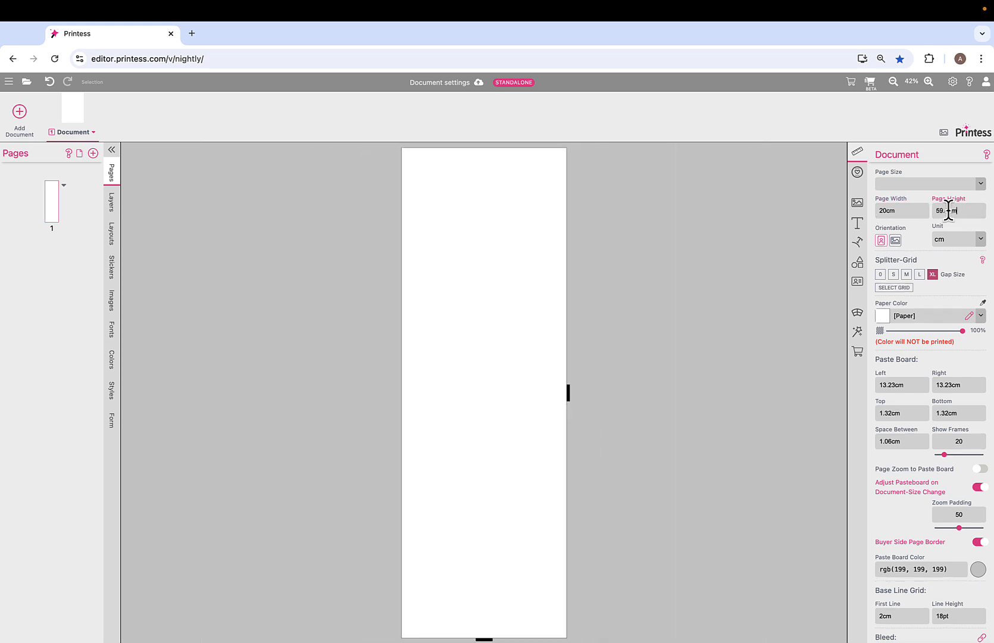
pyautogui.moveTo(948, 212); pyautogui.dragTo(928, 210)
pyautogui.write('25')
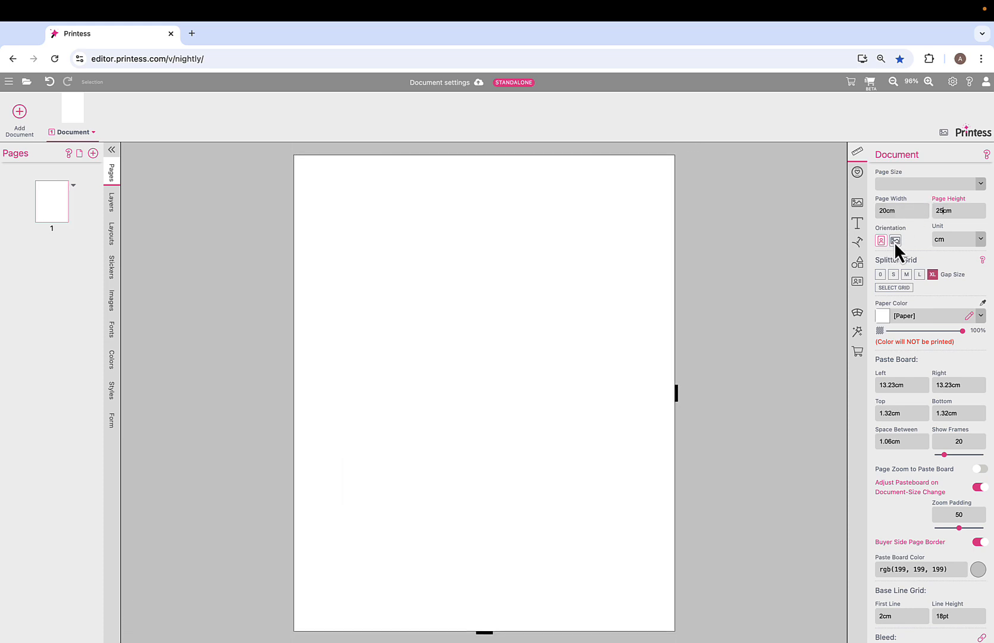
# Step: Switch the page orientation to landscape and back to portrait, and view the available measurement units
pyautogui.click(895, 241)
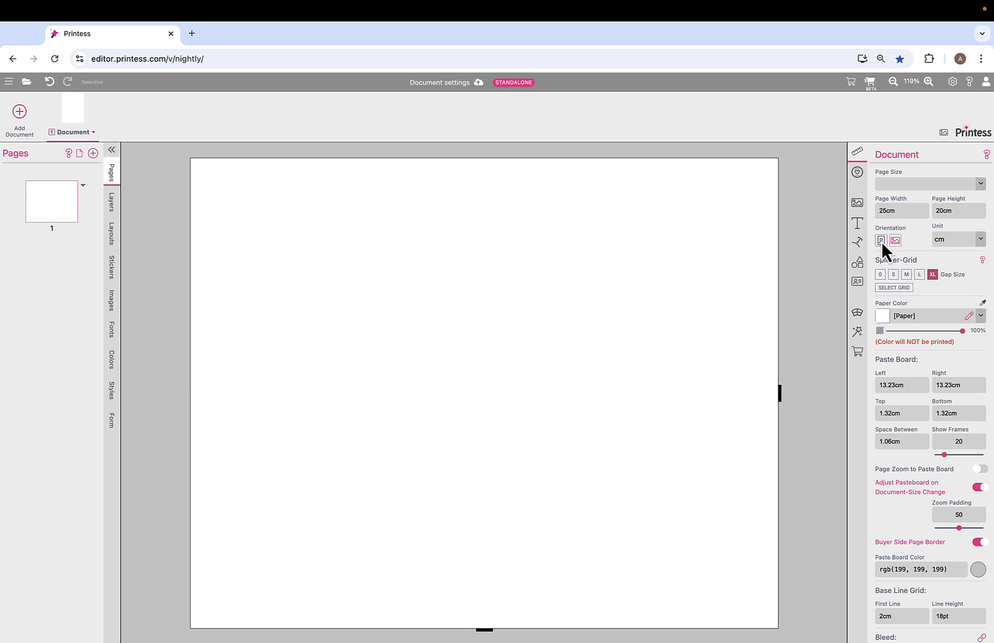
pyautogui.click(881, 240)
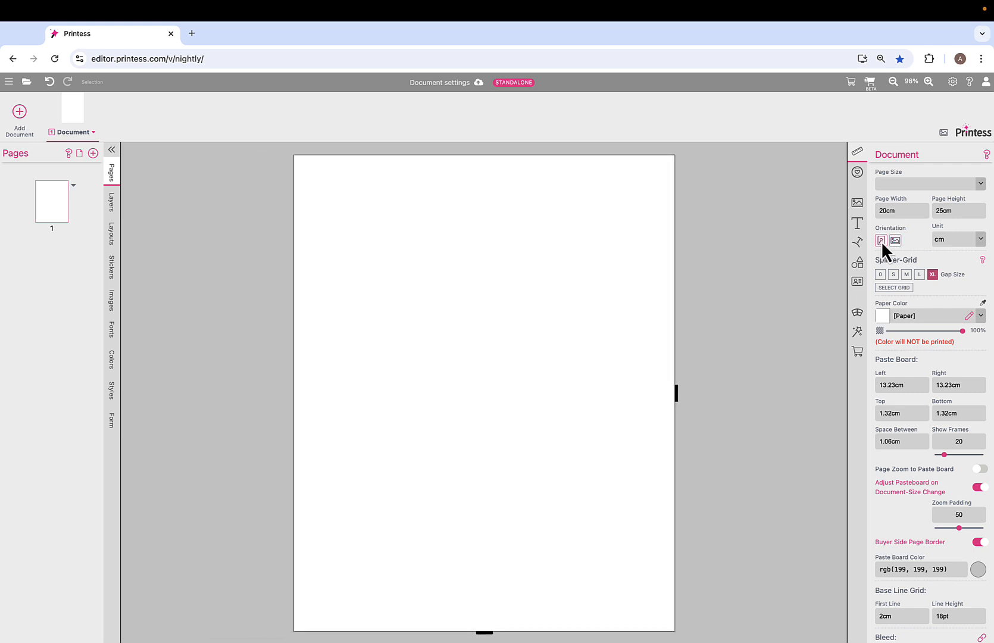
pyautogui.click(980, 240)
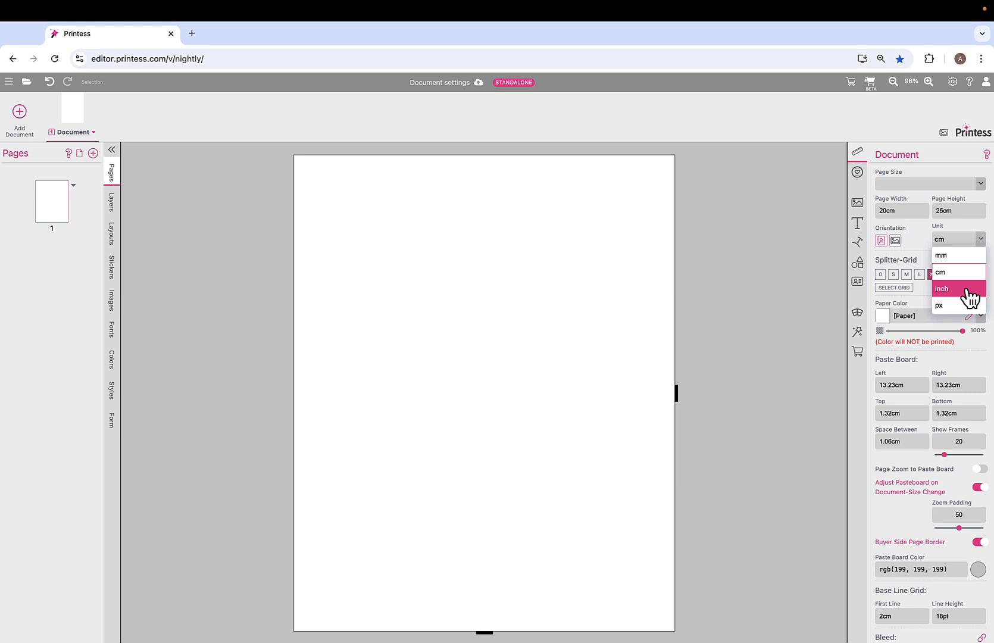
pyautogui.click(897, 210)
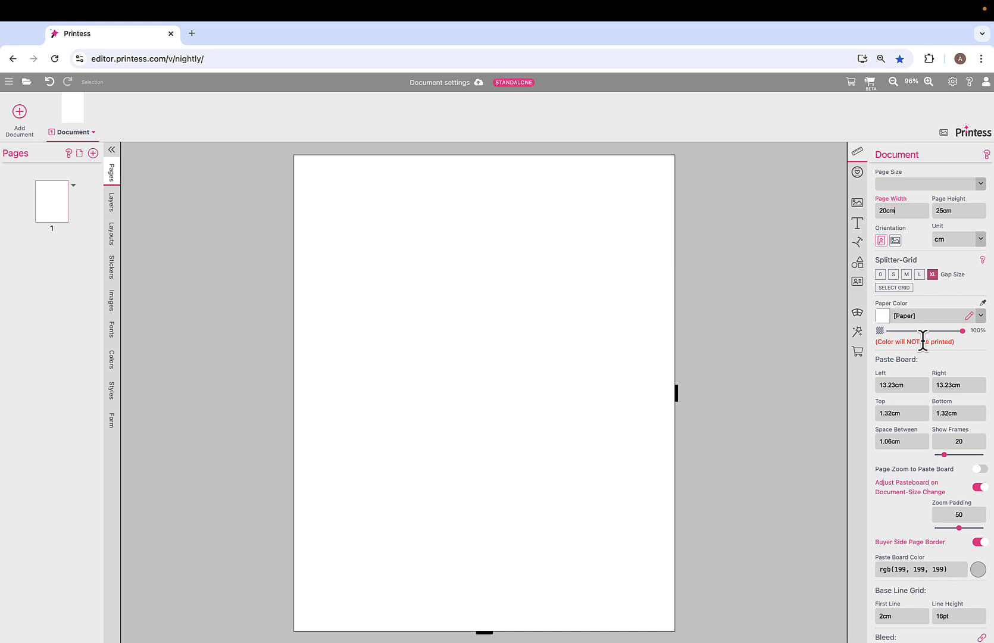
# Step: Try Pink as the paper color and restore it to [Paper]
pyautogui.click(980, 316)
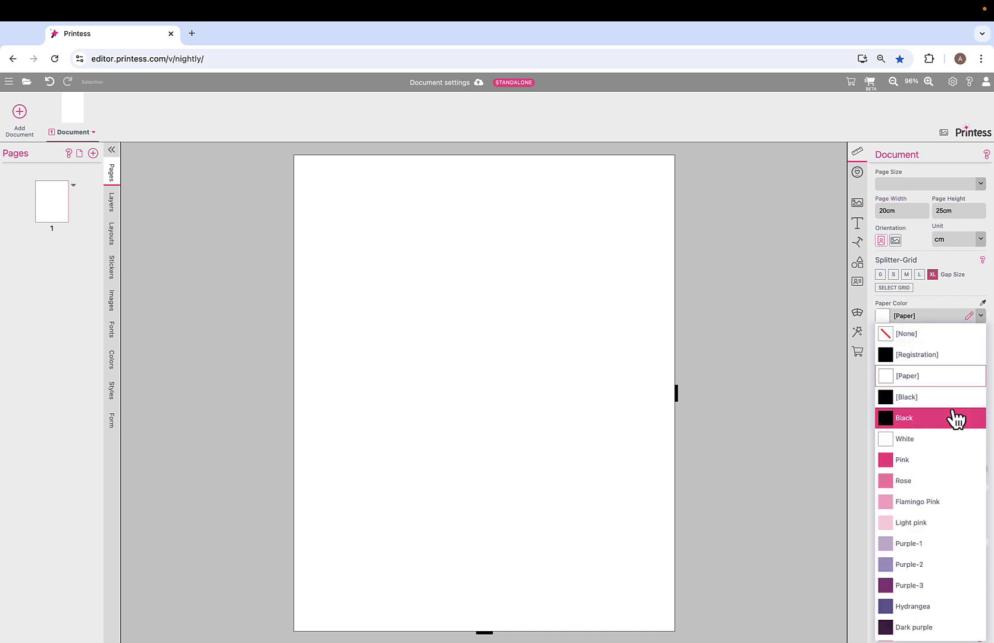
pyautogui.scroll(-1, 954, 473)
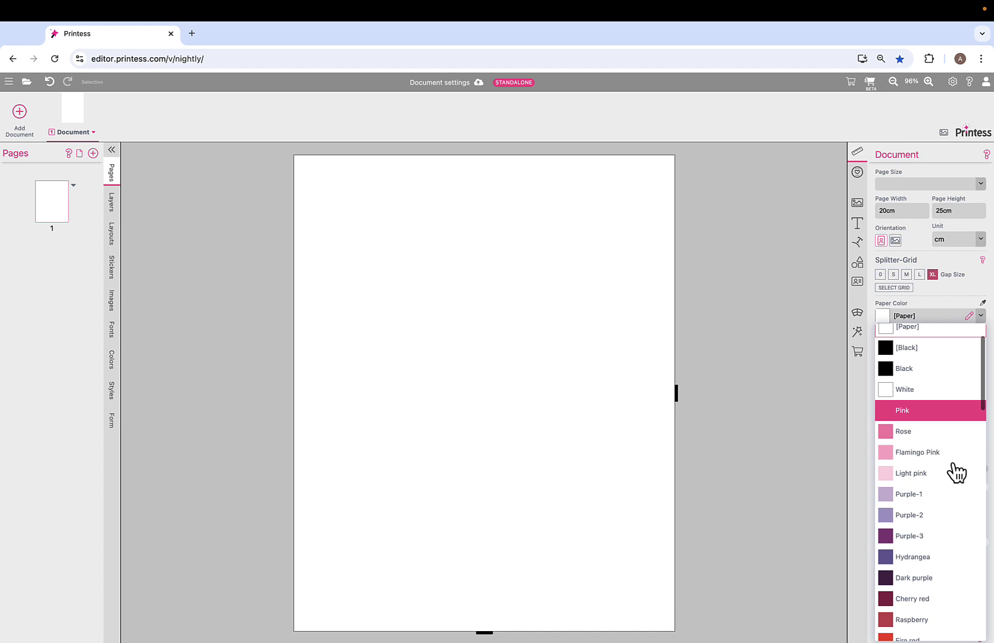
pyautogui.click(942, 412)
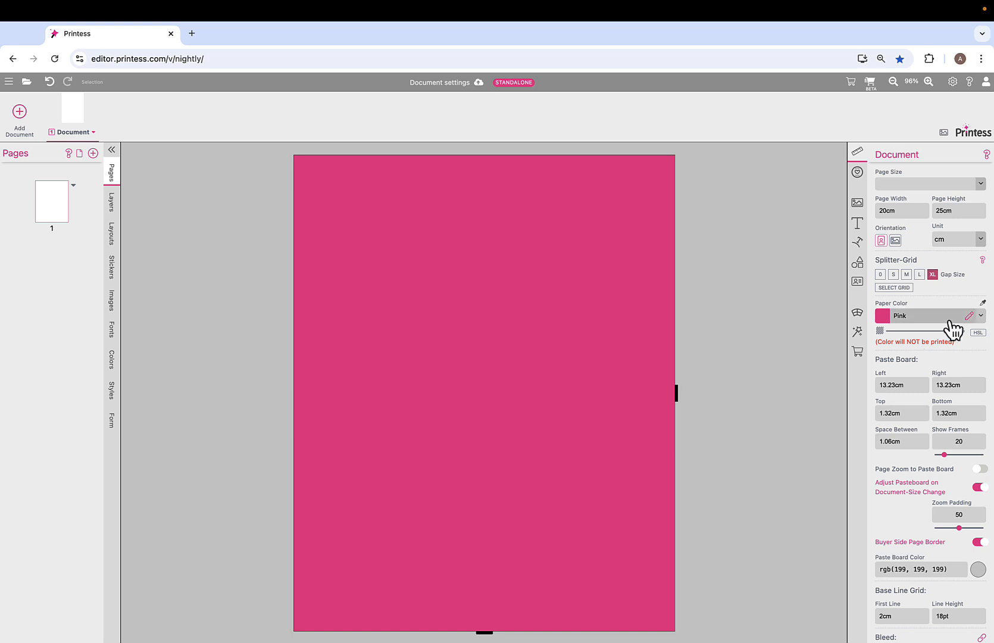
pyautogui.click(980, 316)
pyautogui.click(958, 375)
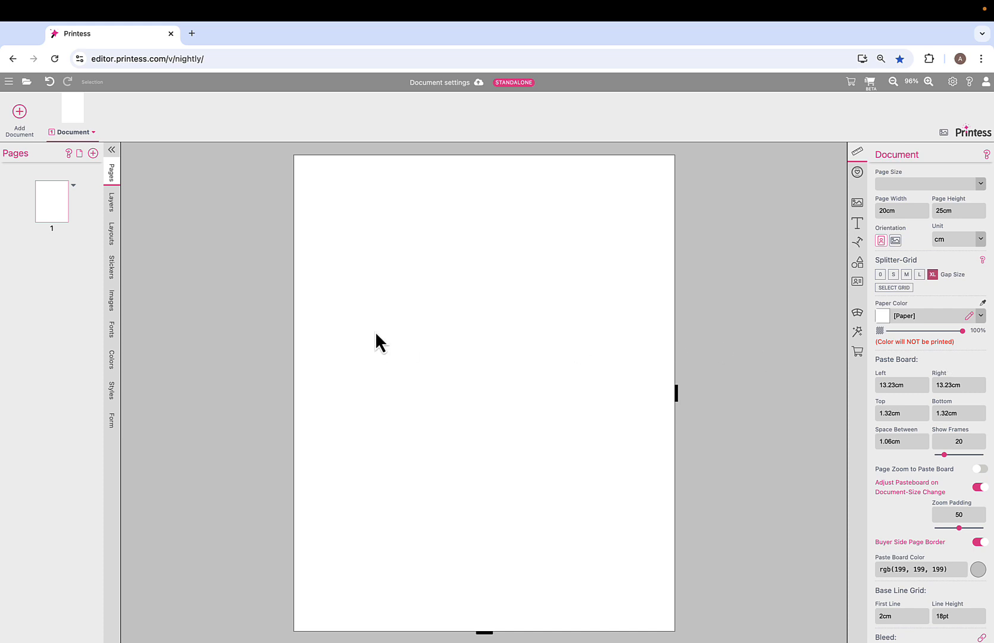
# Step: Upload grey.png from the t-shirts folder on the computer to the document's images
pyautogui.click(111, 302)
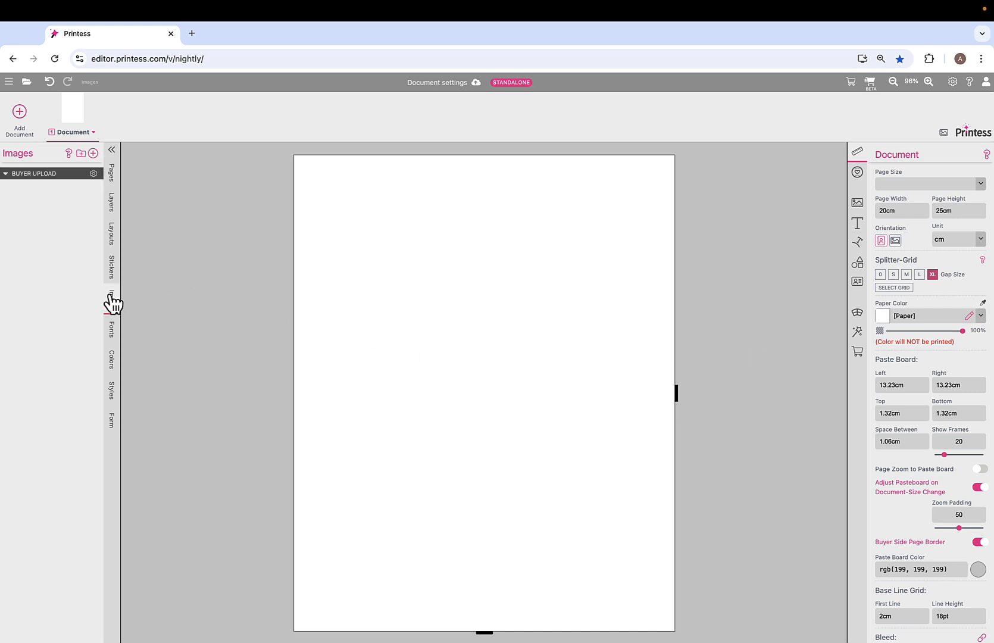
pyautogui.click(92, 153)
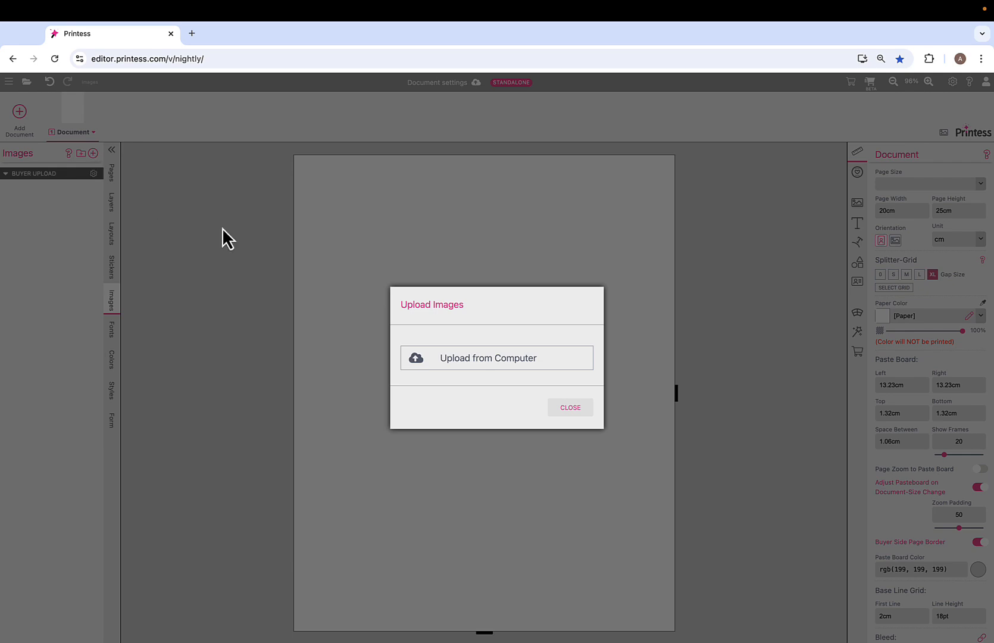
pyautogui.click(507, 359)
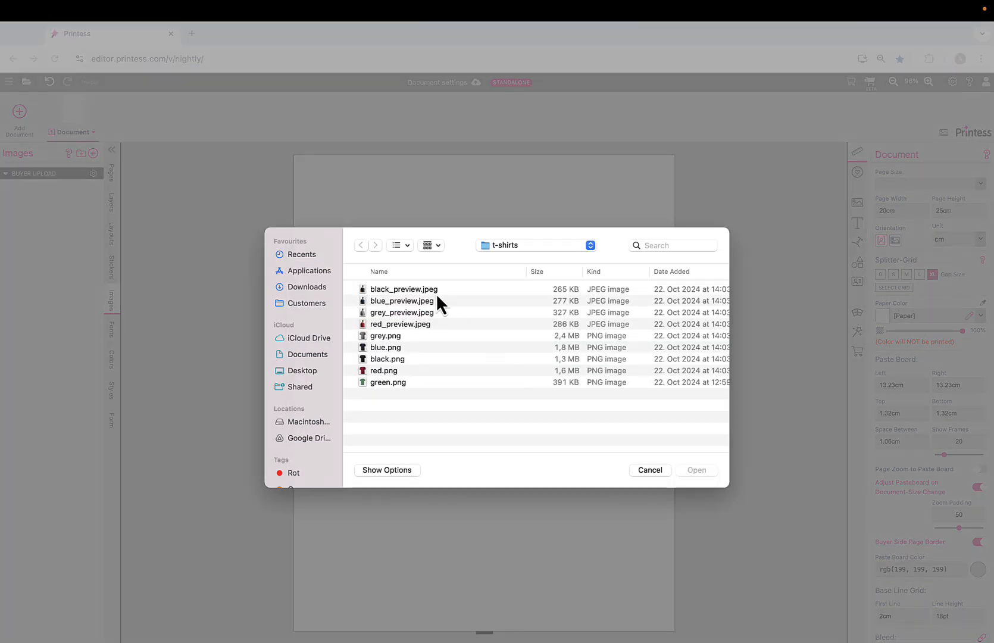
pyautogui.click(392, 336)
pyautogui.click(698, 467)
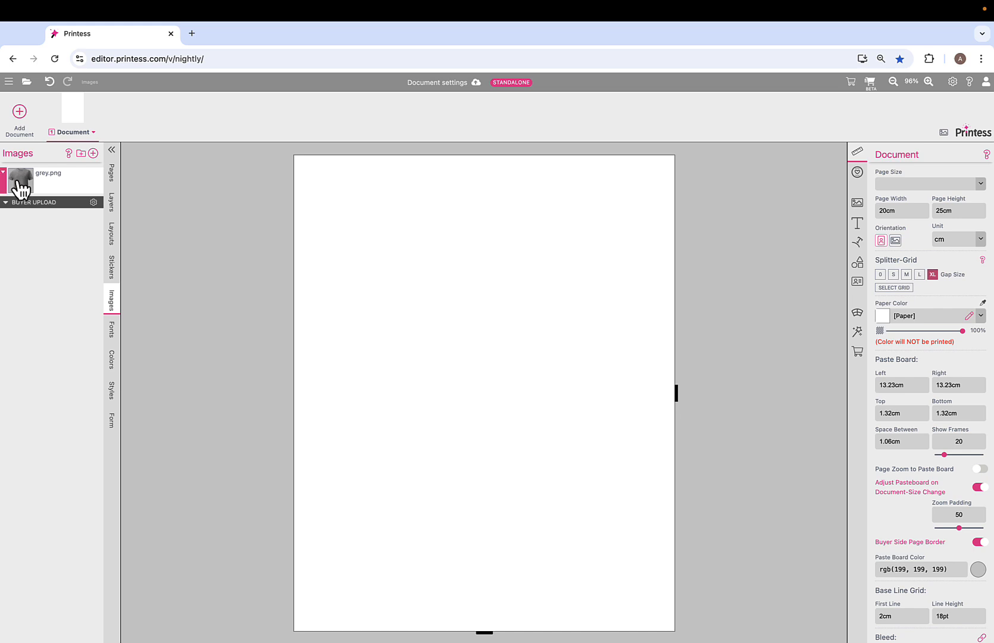
# Step: Place the grey T-shirt image on the page and enlarge it to about 46.3 cm wide and 52.3 cm high
pyautogui.moveTo(20, 181); pyautogui.dragTo(348, 209)
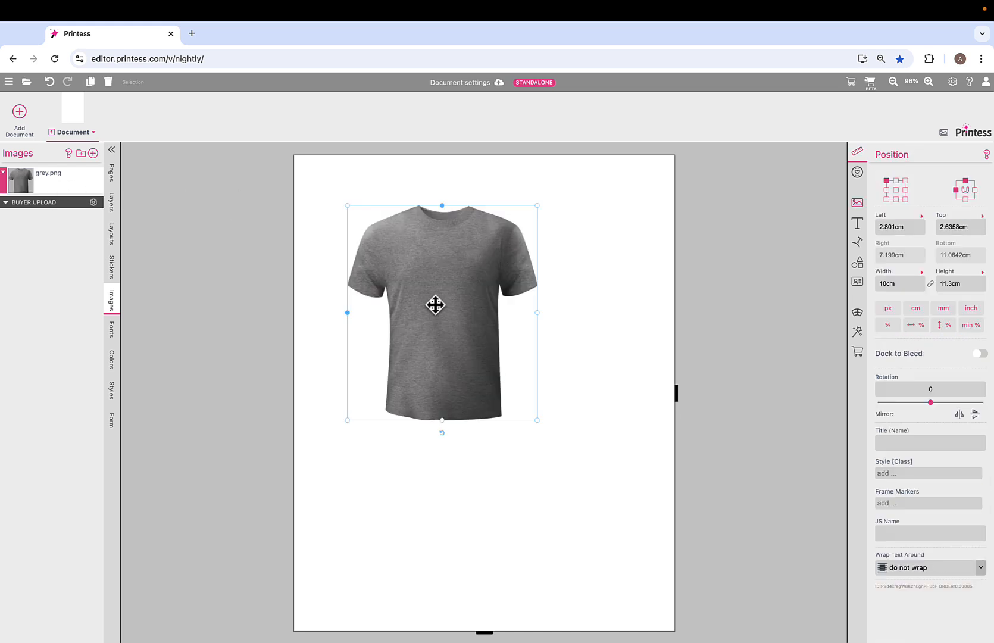
pyautogui.moveTo(435, 304); pyautogui.dragTo(270, 165)
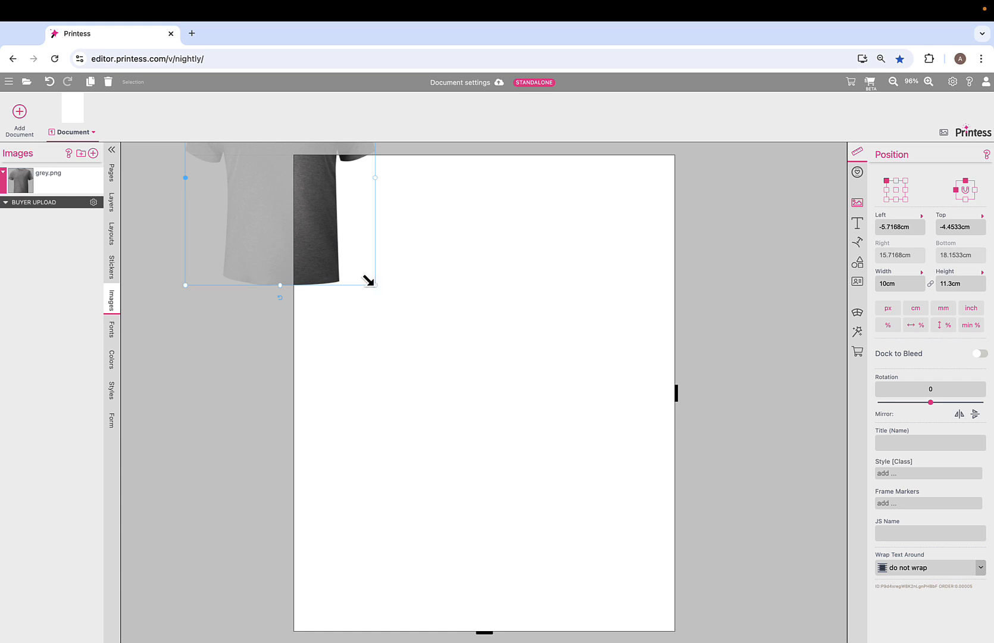
pyautogui.moveTo(373, 283); pyautogui.dragTo(751, 607)
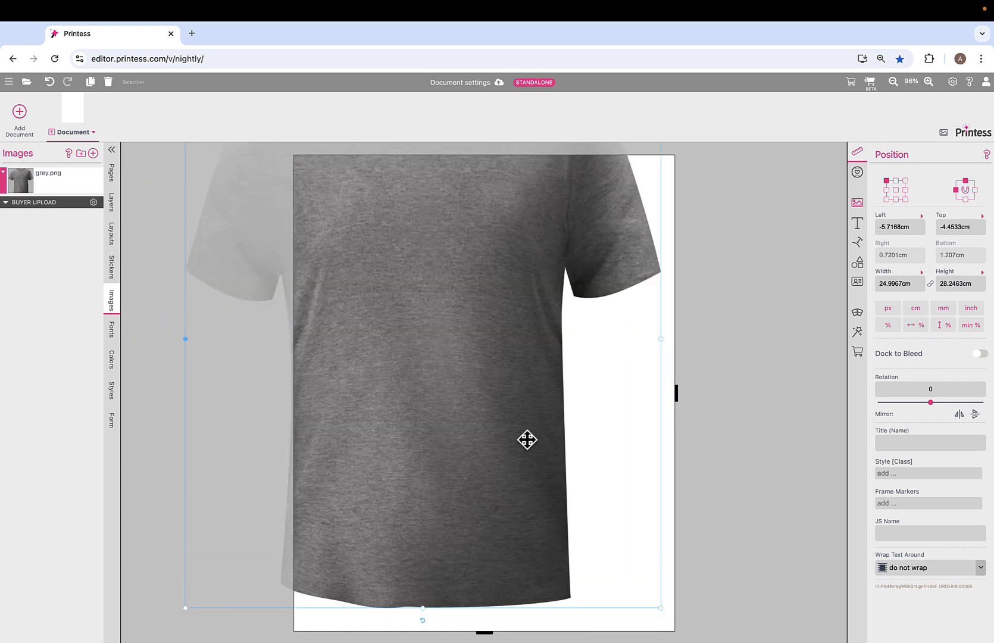
pyautogui.scroll(-2, 526, 439)
pyautogui.moveTo(659, 499); pyautogui.dragTo(775, 629)
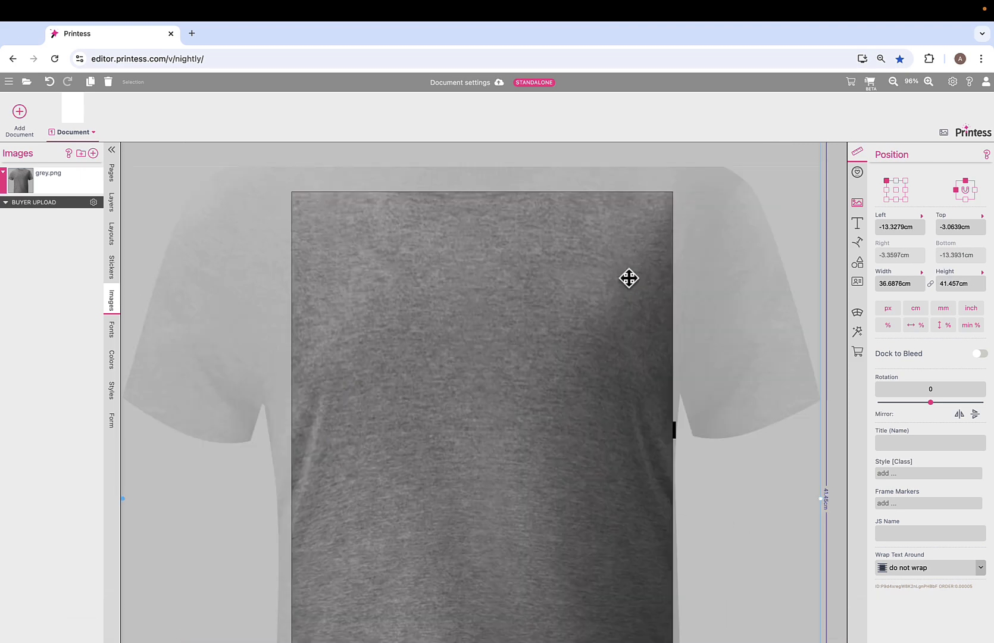
pyautogui.moveTo(629, 278); pyautogui.dragTo(170, 148)
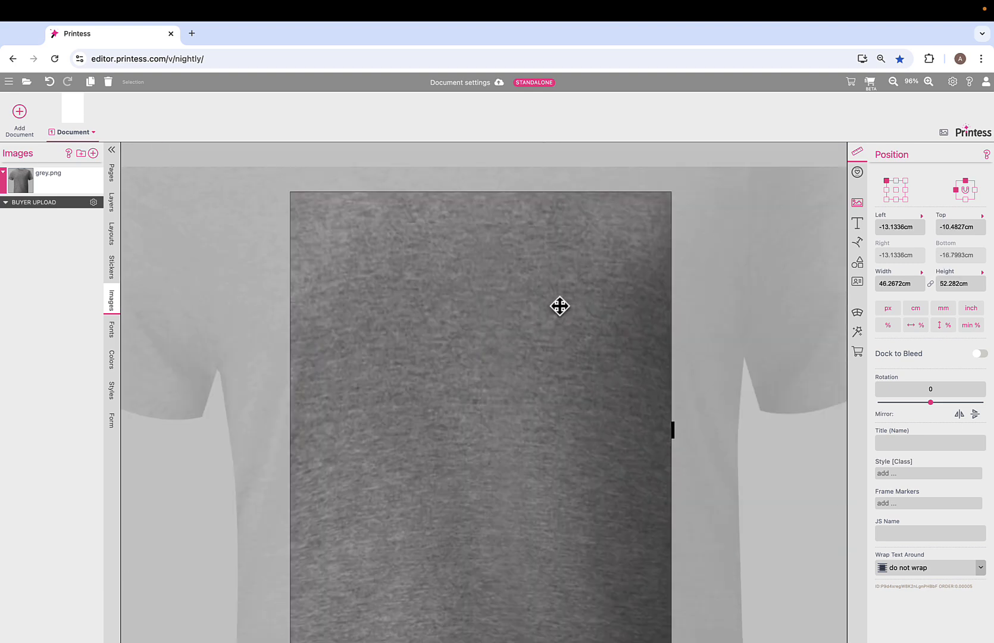
# Step: Center the T-shirt image horizontally over the page, with its top at about -6.9 cm
pyautogui.moveTo(553, 314); pyautogui.dragTo(564, 289)
pyautogui.scroll(-2, 565, 287)
pyautogui.scroll(3, 565, 287)
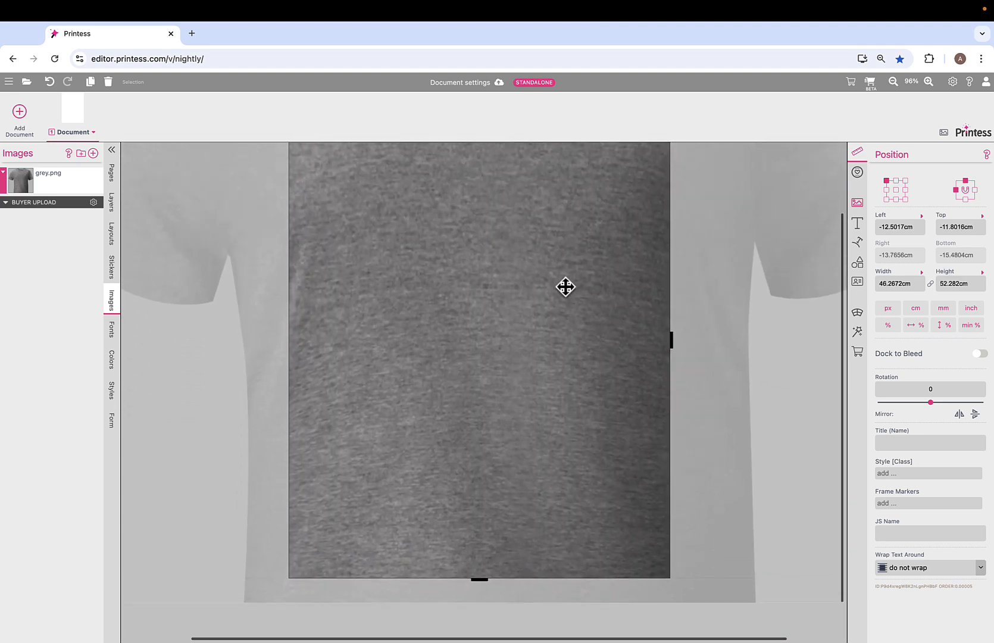
pyautogui.moveTo(565, 287); pyautogui.dragTo(608, 315)
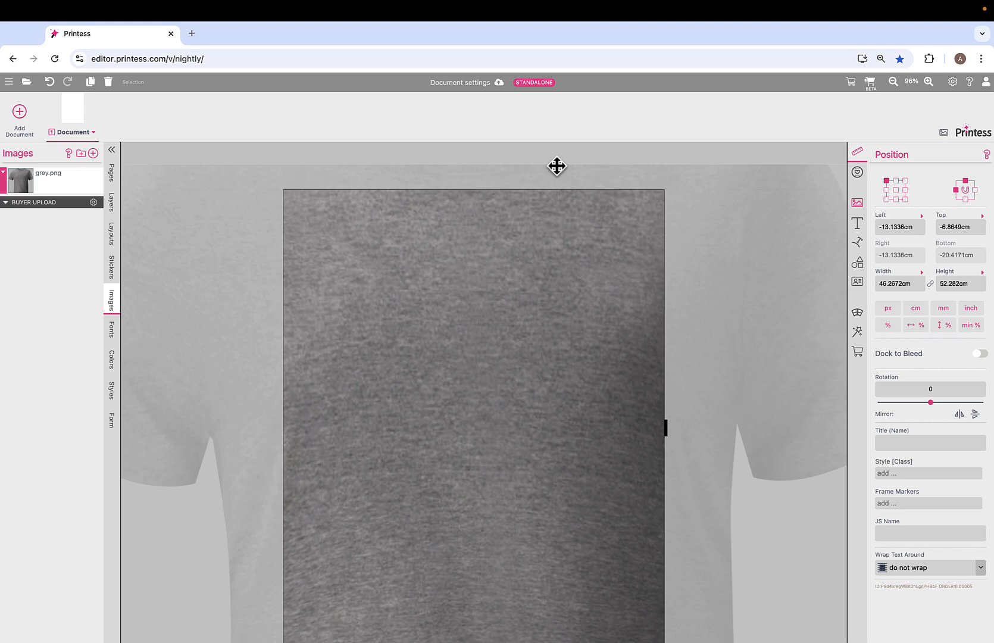
# Step: Try 20 cm as the paste board's top margin and reduce it to 10 cm
pyautogui.scroll(-5, 564, 259)
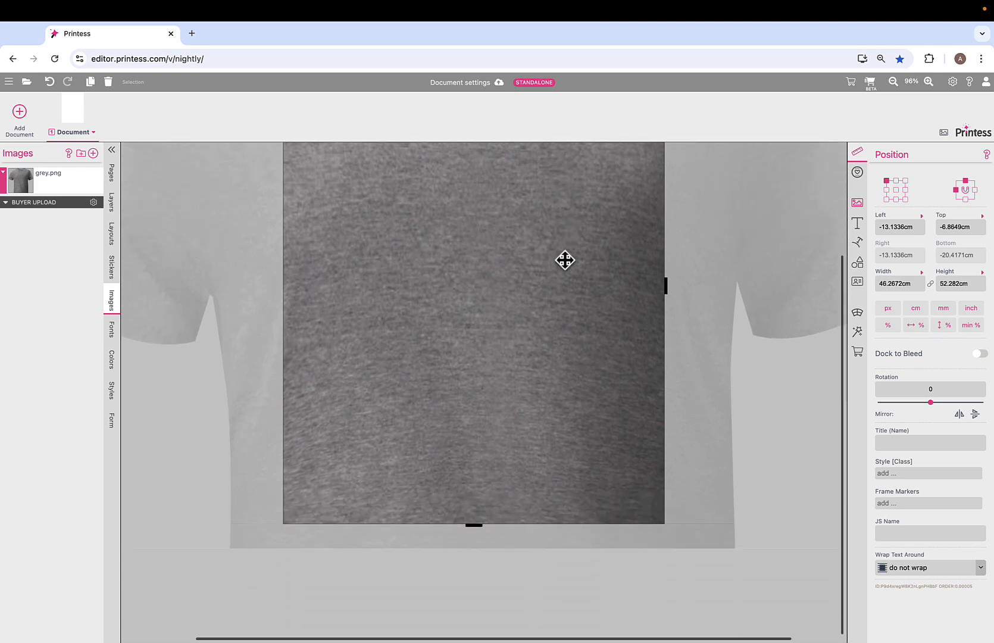
pyautogui.hscroll(-3, 528, 265)
pyautogui.hscroll(5, 528, 266)
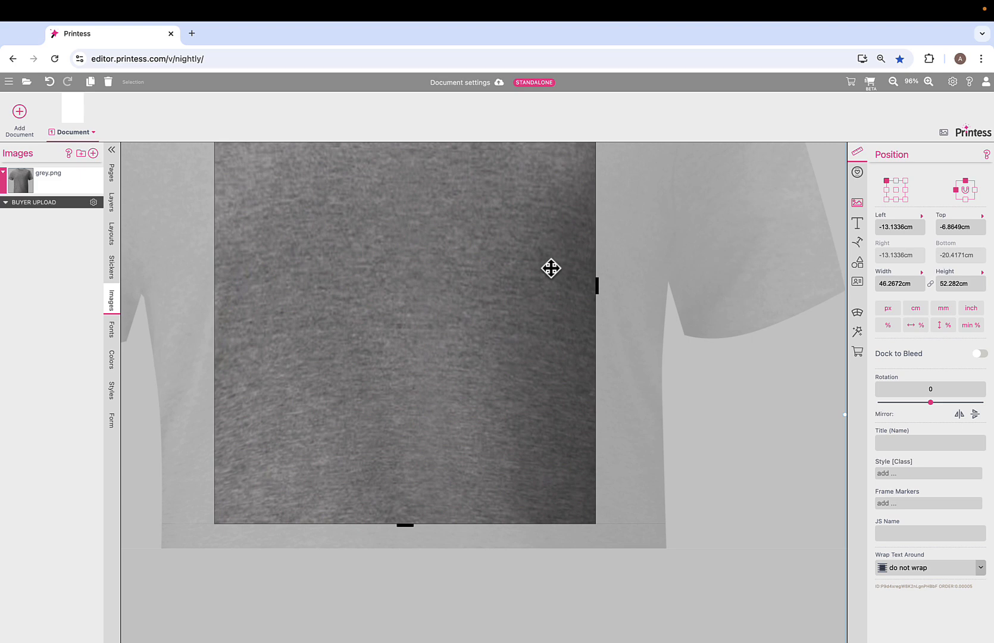
pyautogui.scroll(5, 550, 267)
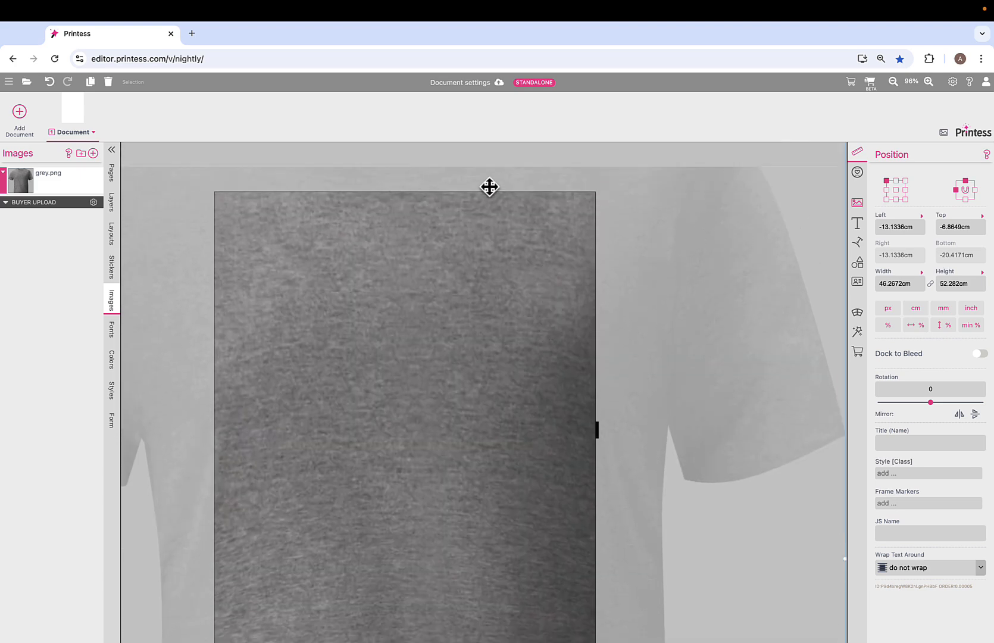
pyautogui.click(640, 193)
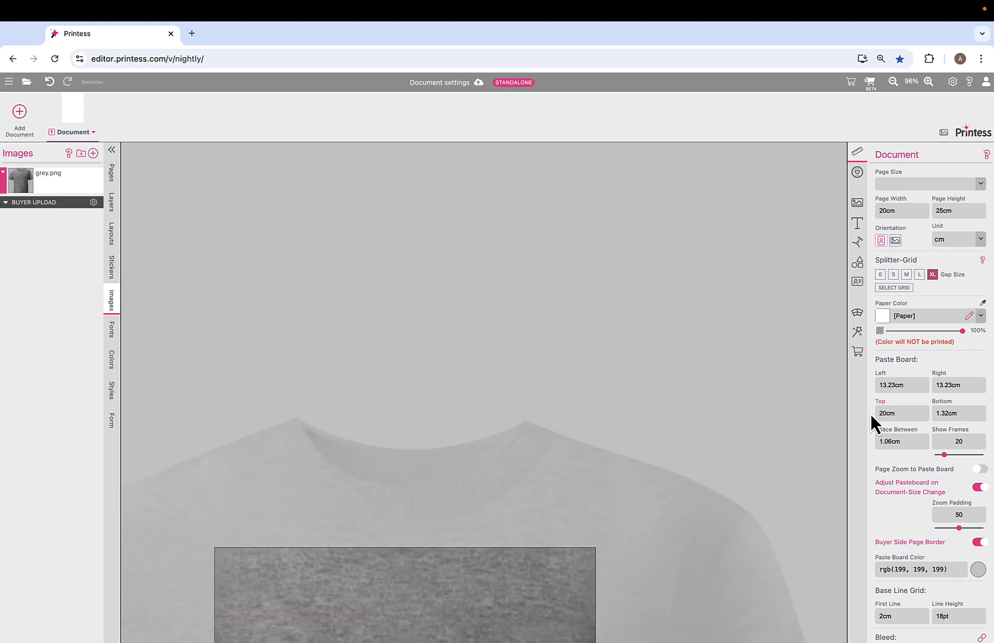
pyautogui.scroll(-3, 438, 463)
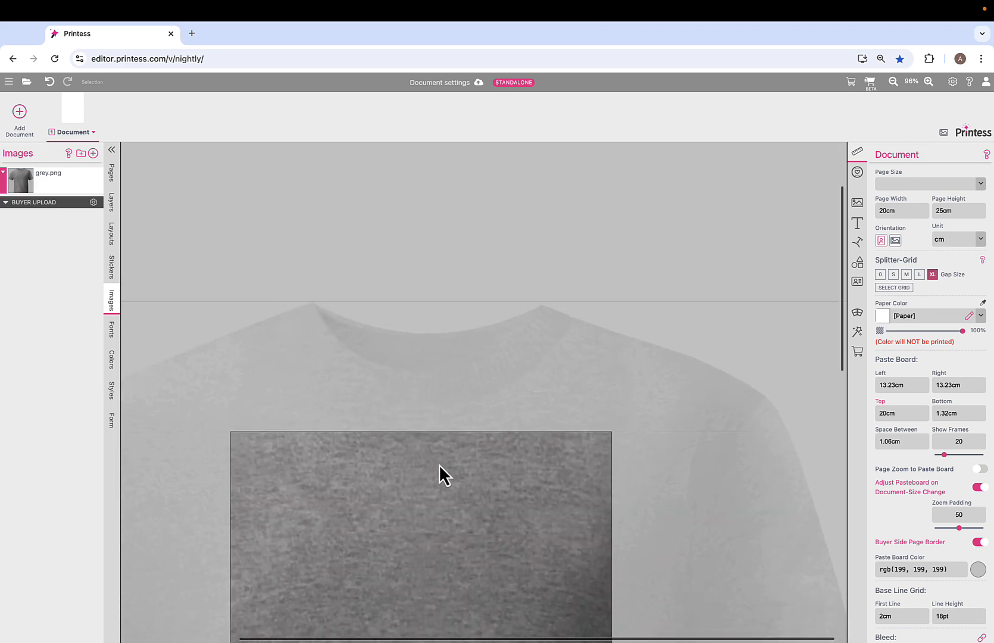
pyautogui.scroll(-2, 439, 464)
pyautogui.hscroll(-1, 439, 464)
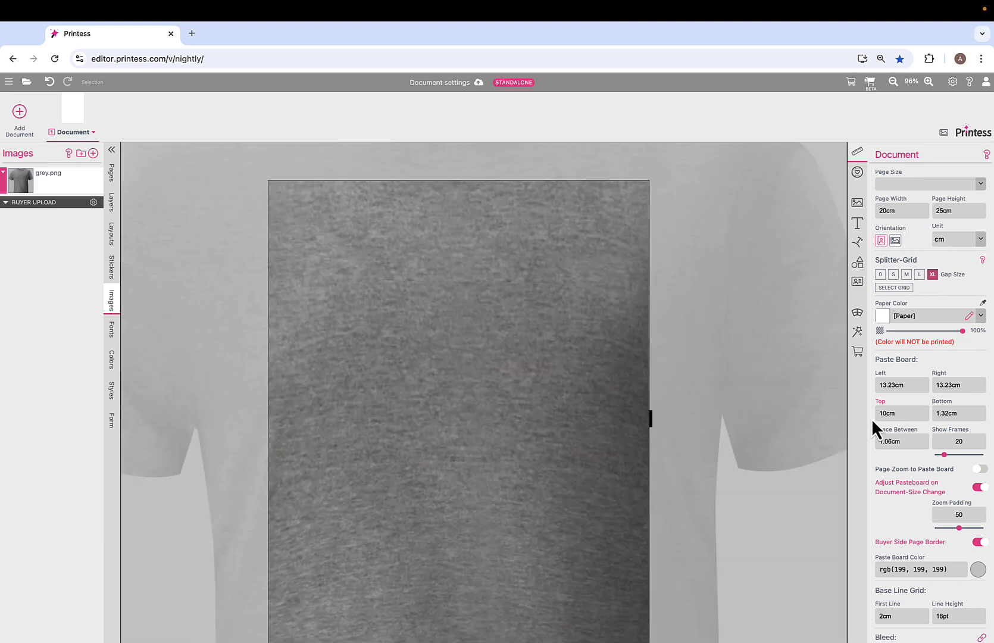
pyautogui.scroll(4, 559, 392)
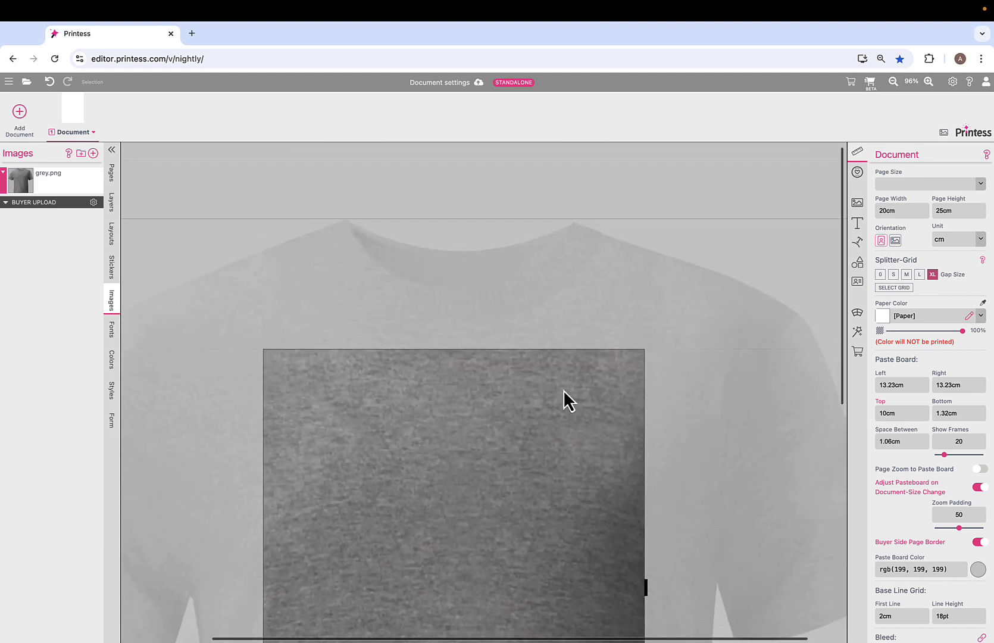
# Step: Set the paste board's bottom margin to 15 cm so the T-shirt's lower edge fits
pyautogui.scroll(-10, 562, 389)
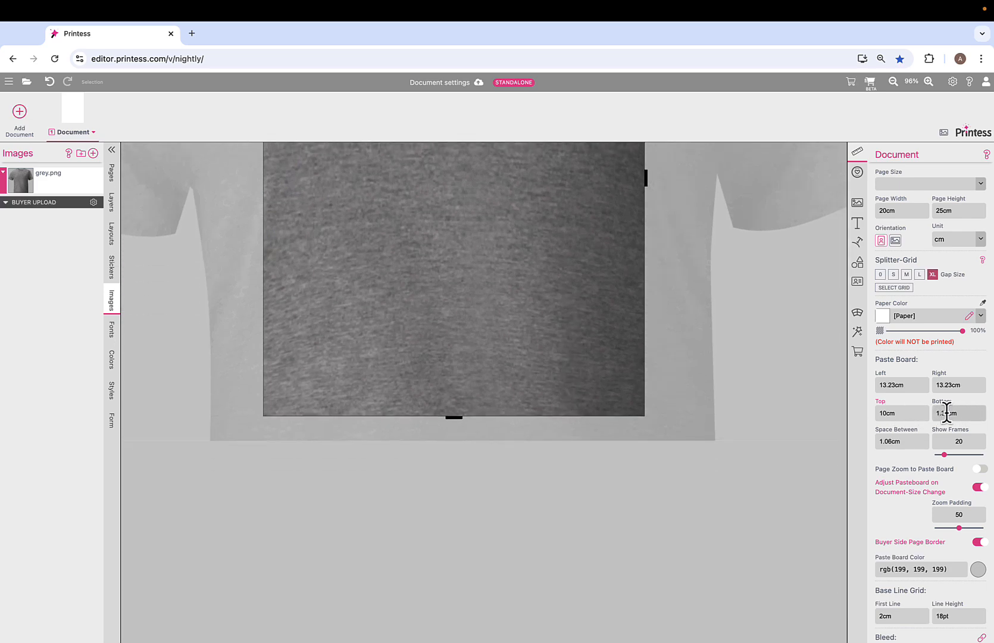
pyautogui.moveTo(947, 412); pyautogui.dragTo(921, 412)
pyautogui.write('10')
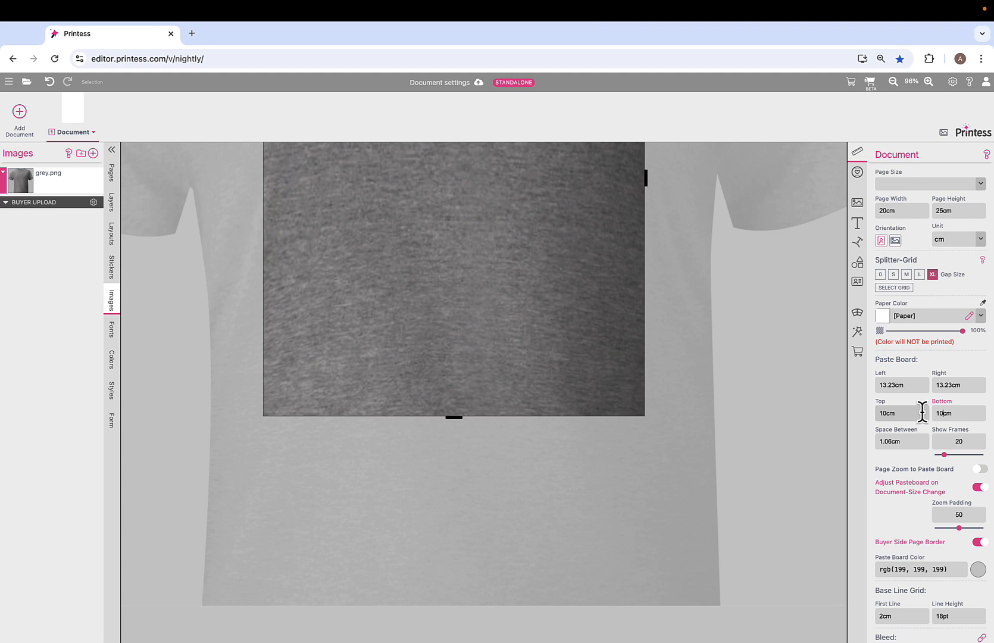
pyautogui.press('BackSpace')
pyautogui.write('5')
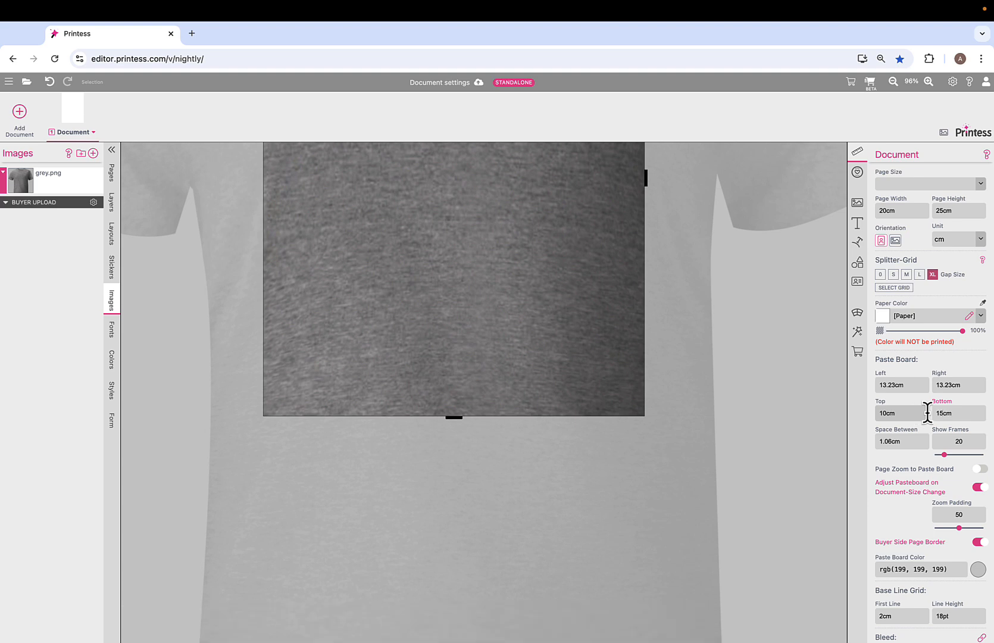
pyautogui.scroll(-3, 680, 402)
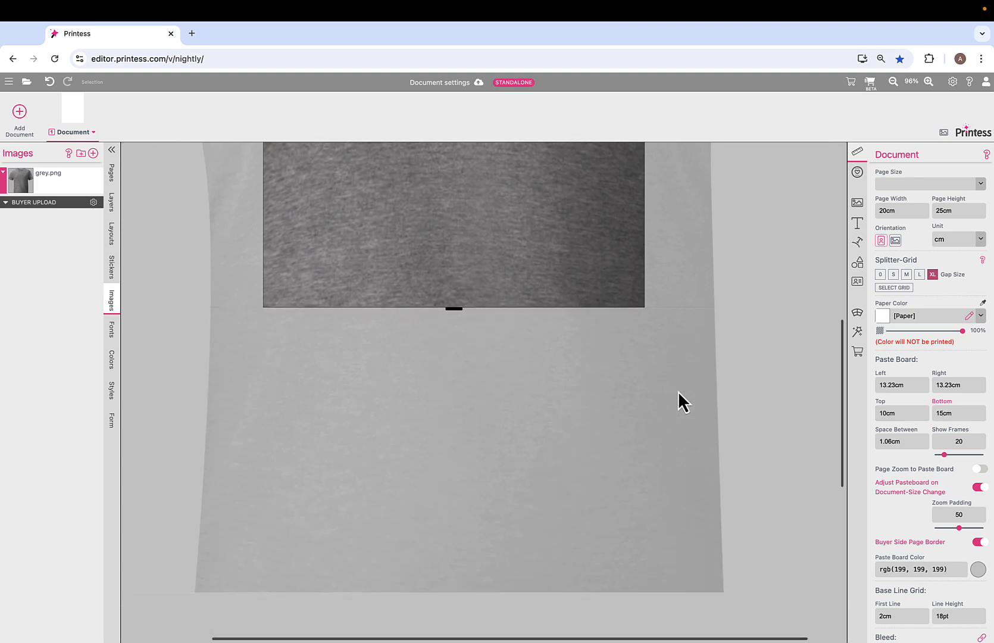
pyautogui.scroll(5, 677, 391)
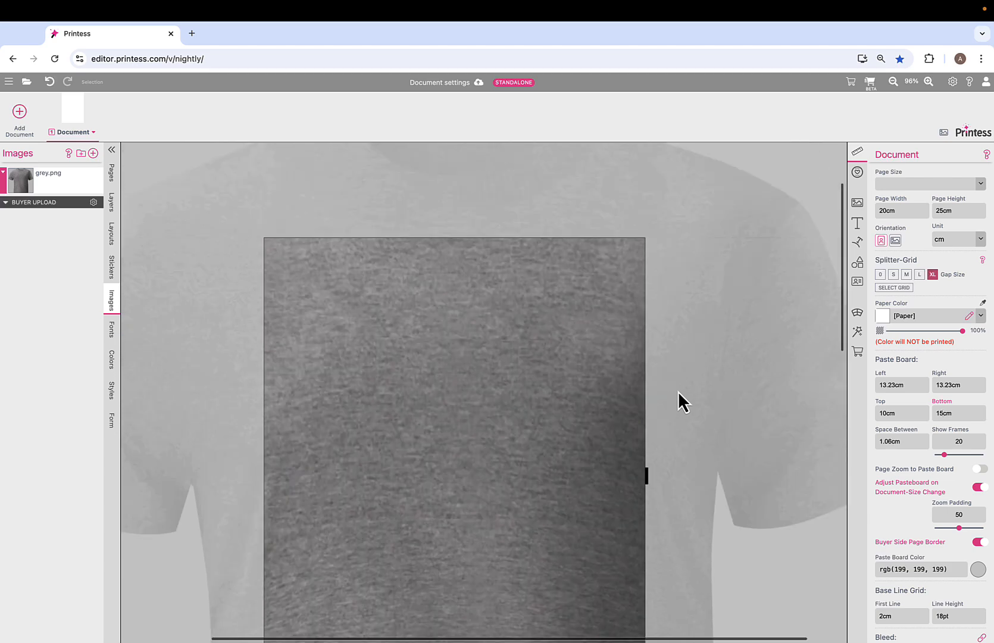
# Step: Enable page zoom to paste board in the document settings so the view covers the whole T-shirt
pyautogui.scroll(2, 677, 392)
pyautogui.click(537, 377)
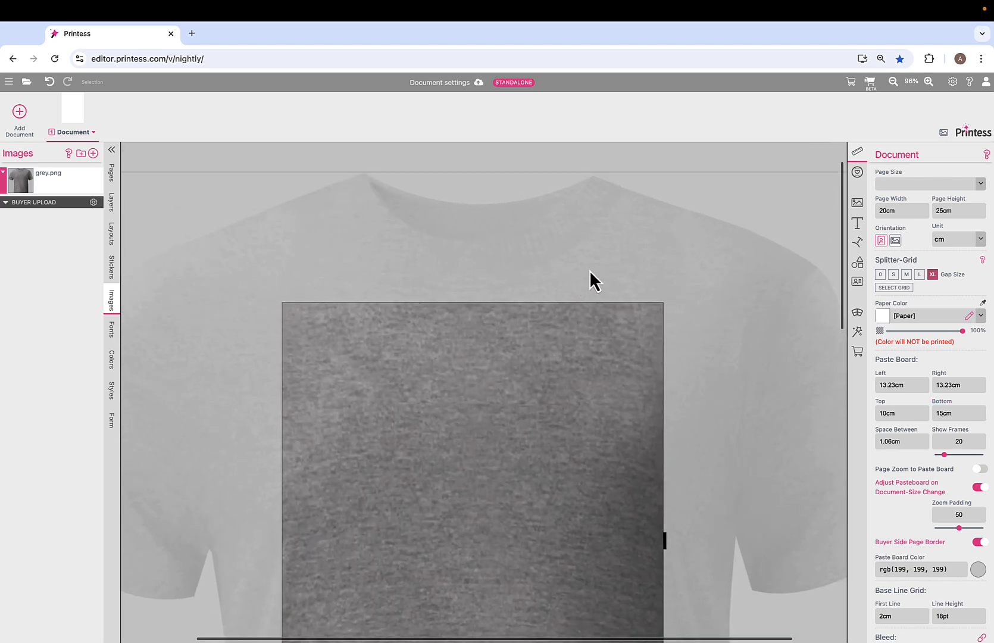
pyautogui.click(597, 363)
pyautogui.scroll(-4, 596, 363)
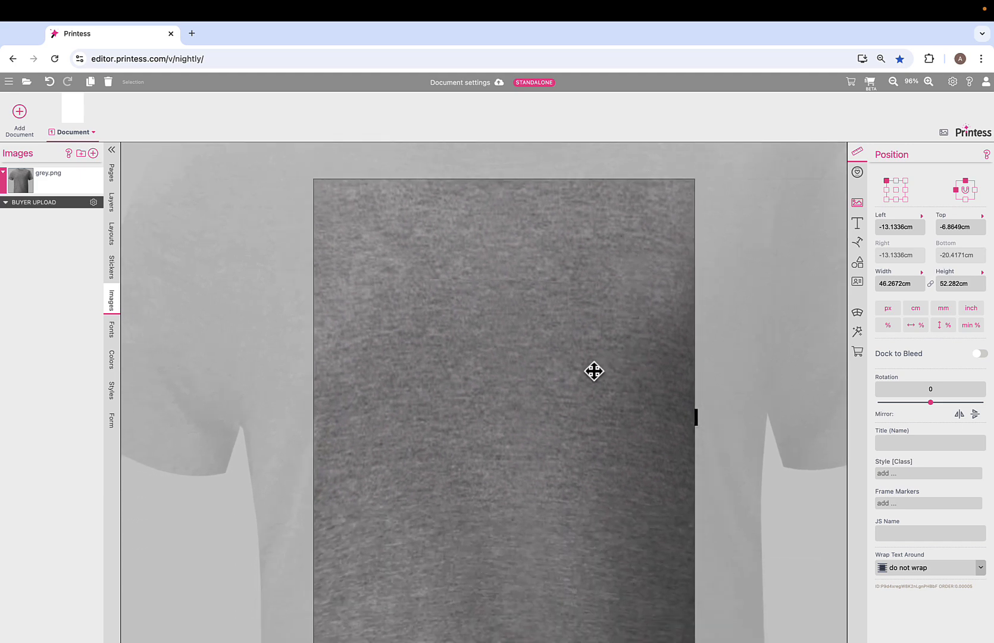
pyautogui.press('Escape')
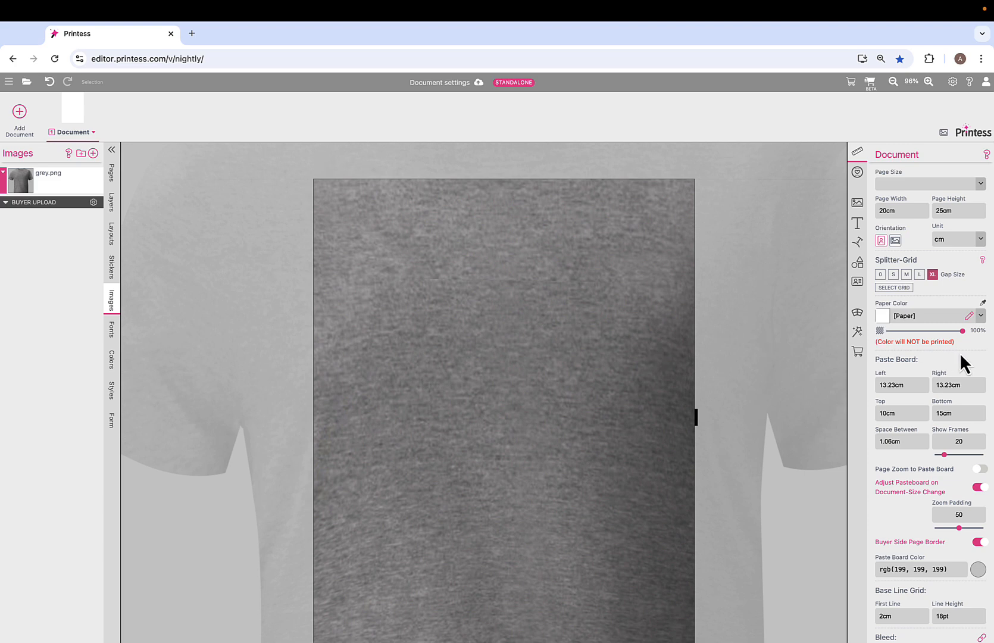
pyautogui.click(979, 470)
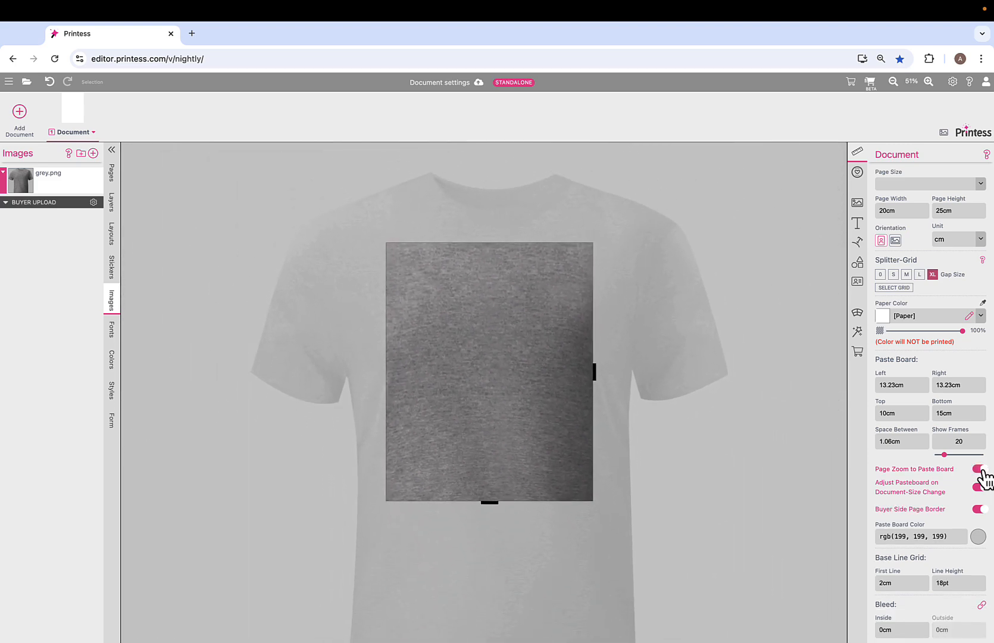
pyautogui.scroll(-2, 652, 441)
pyautogui.scroll(1, 624, 463)
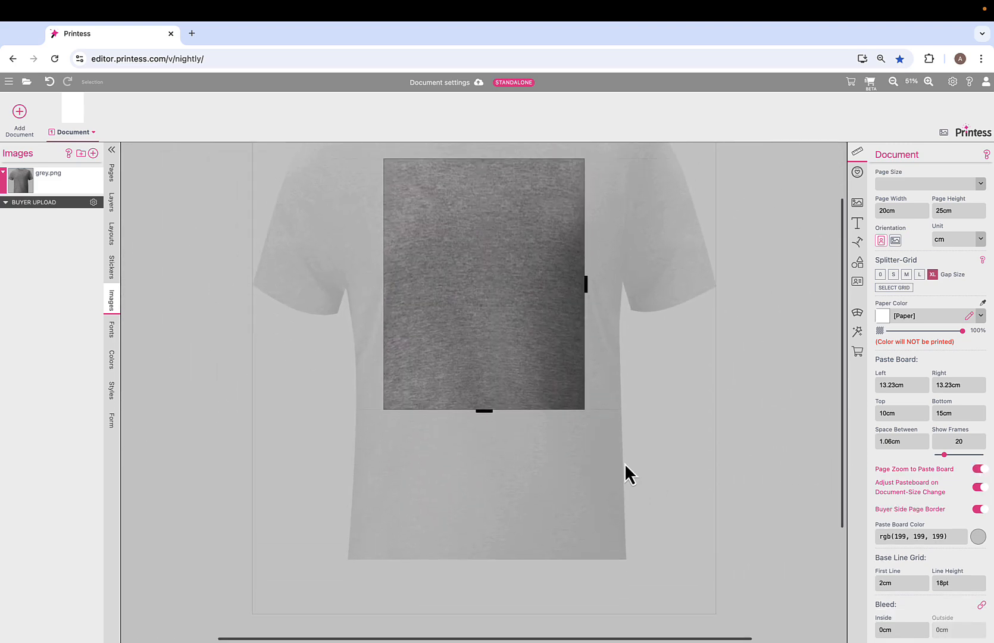
# Step: Shift the T-shirt image to about -13.8 cm left and -6.6 cm top, and raise the document's Show Frames value to 100
pyautogui.moveTo(630, 470); pyautogui.dragTo(625, 470)
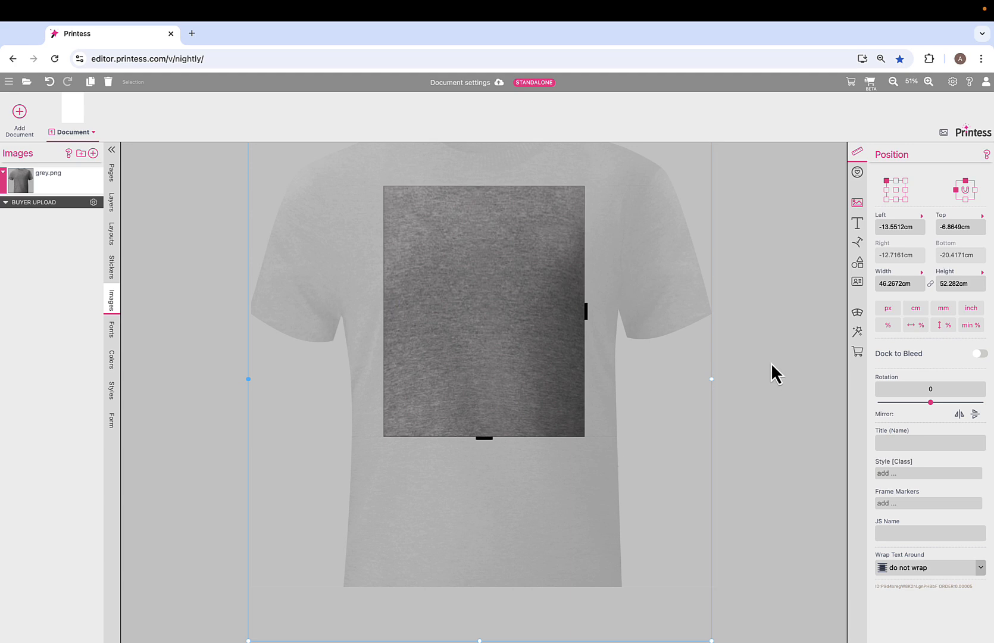
pyautogui.moveTo(541, 276); pyautogui.dragTo(538, 279)
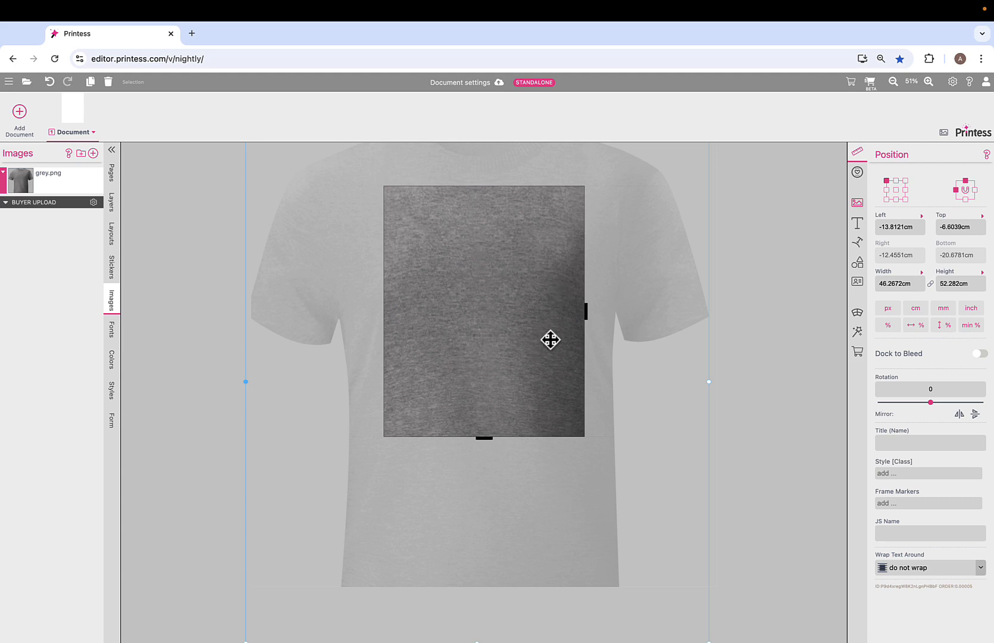
pyautogui.click(767, 330)
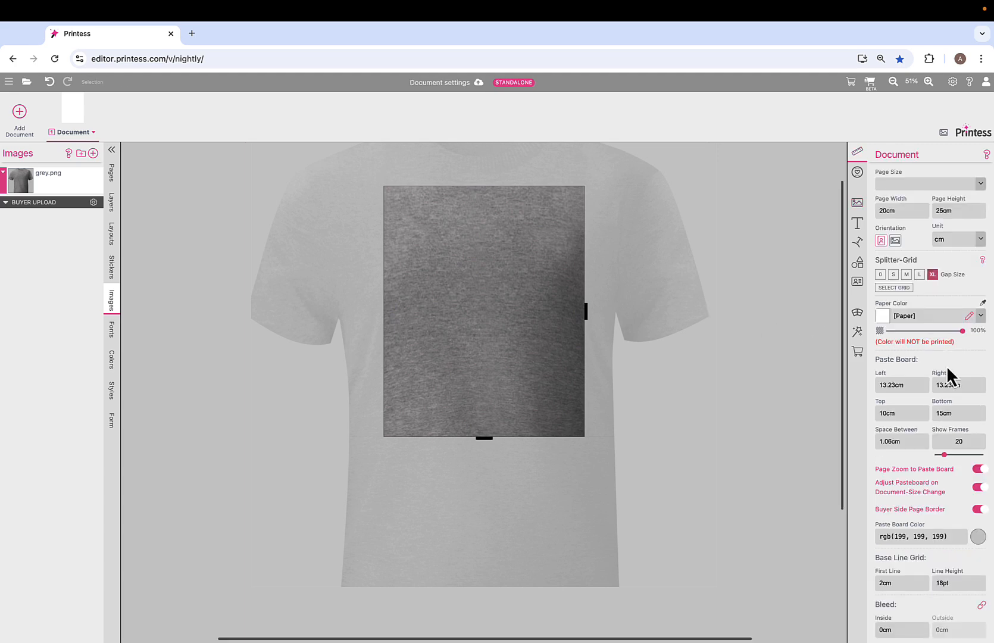
pyautogui.scroll(-2, 948, 379)
pyautogui.moveTo(944, 376); pyautogui.dragTo(989, 381)
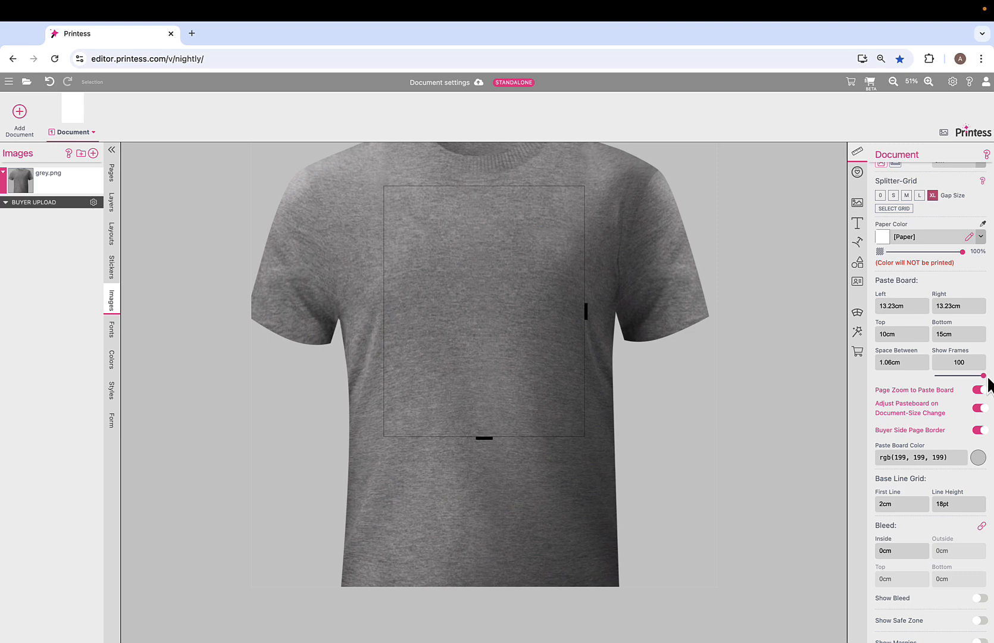
# Step: Recenter the T-shirt image horizontally over the page, at about -13.13 cm from the left
pyautogui.click(409, 324)
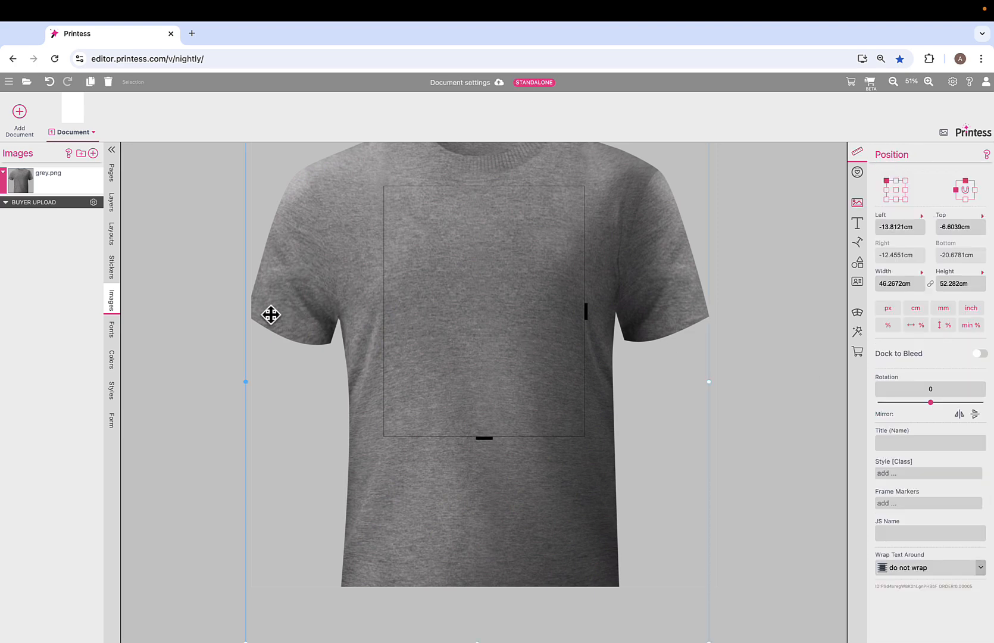
pyautogui.press('super+z')
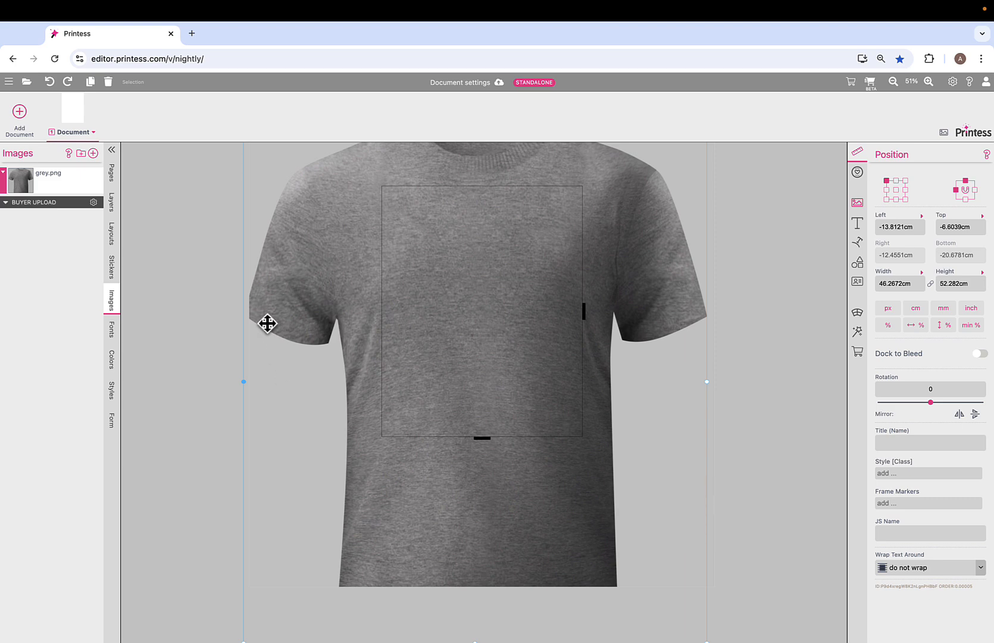
pyautogui.moveTo(454, 332); pyautogui.dragTo(459, 335)
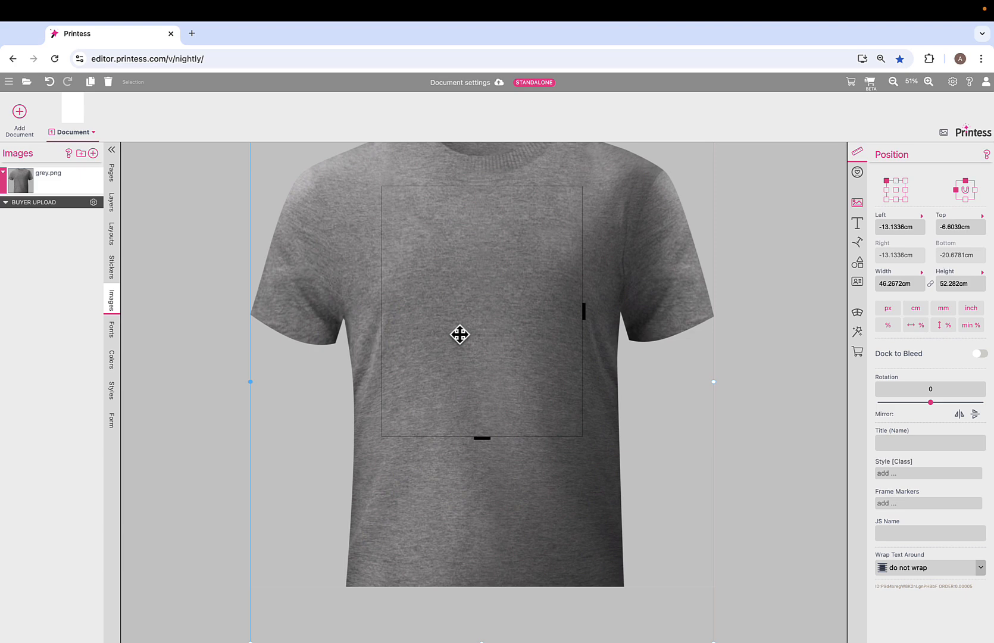
pyautogui.click(739, 282)
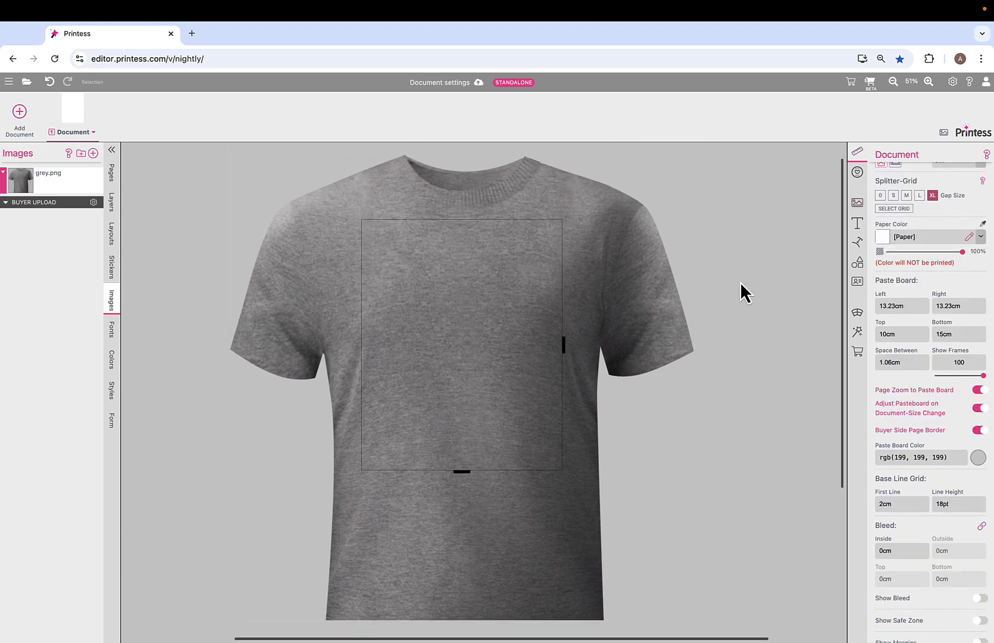
# Step: Preview the T-shirt template in the buyer view and return to the editor
pyautogui.click(850, 81)
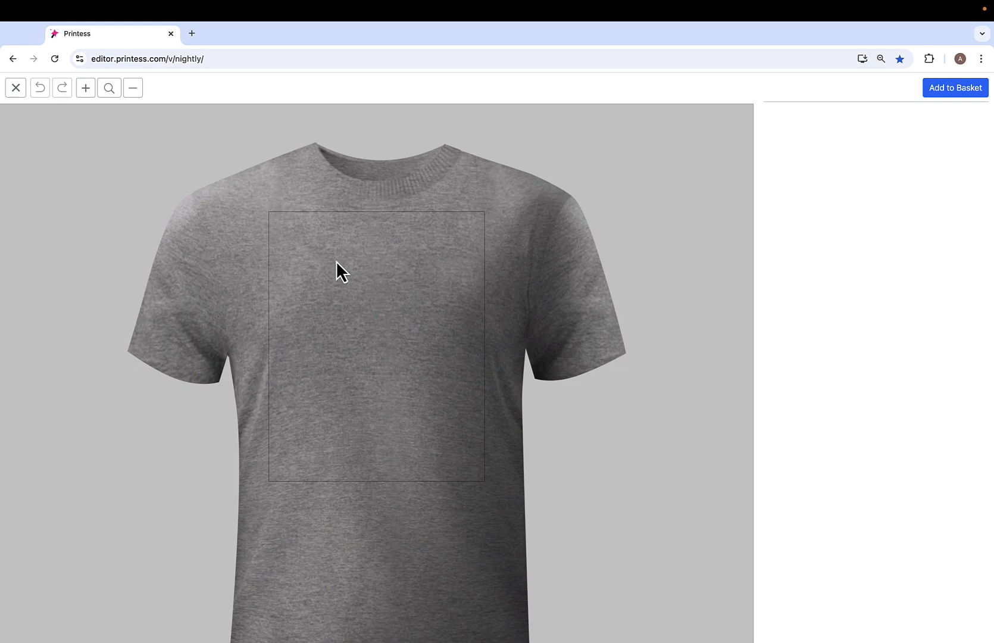
pyautogui.click(16, 88)
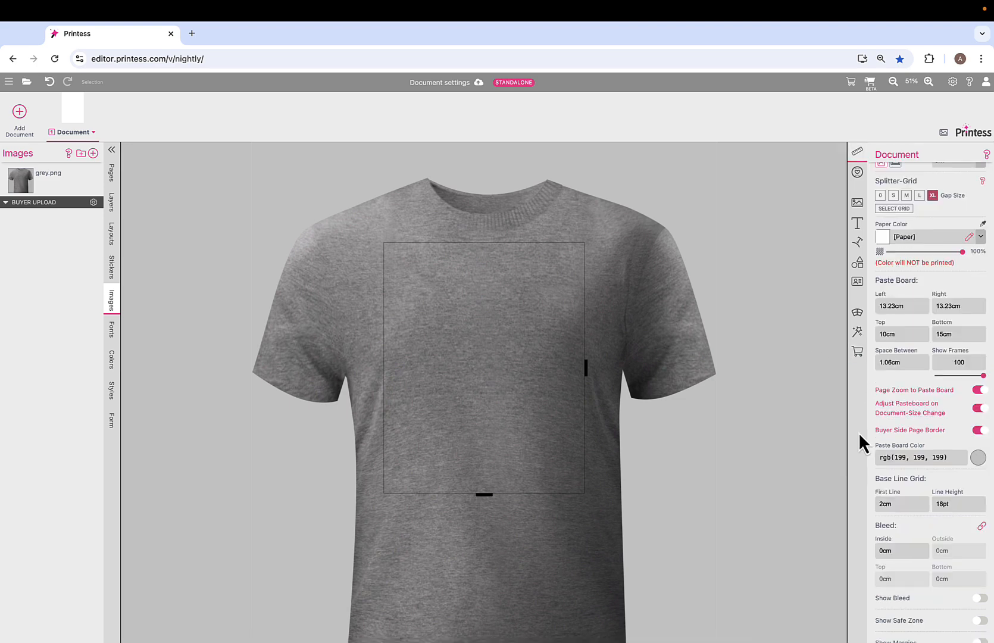
# Step: Disable the buyer side page border and set the paste board color to light grey, rgb(247,247,247)
pyautogui.click(978, 430)
pyautogui.click(977, 457)
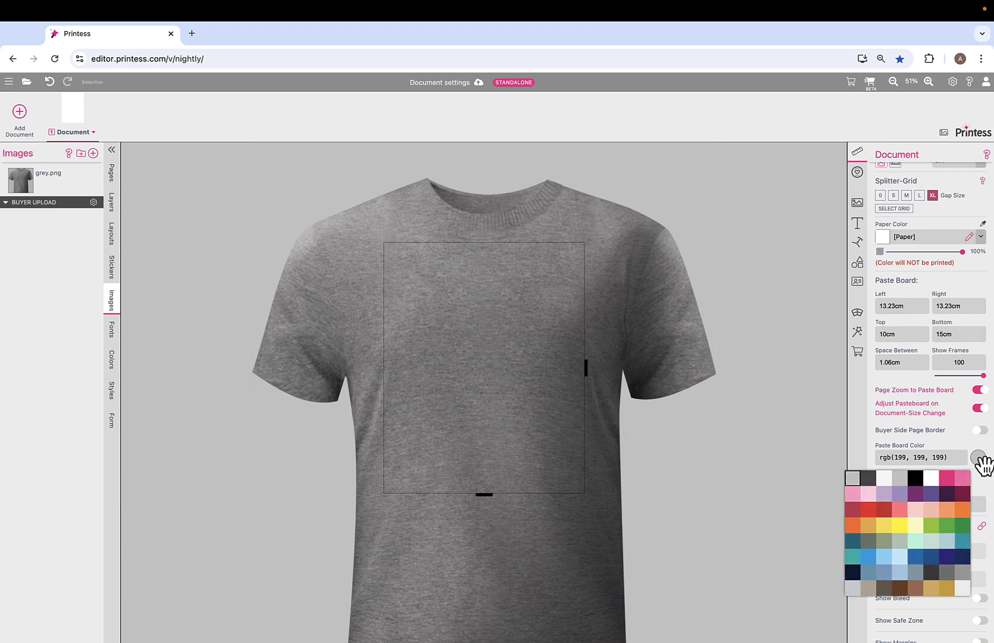
pyautogui.click(885, 478)
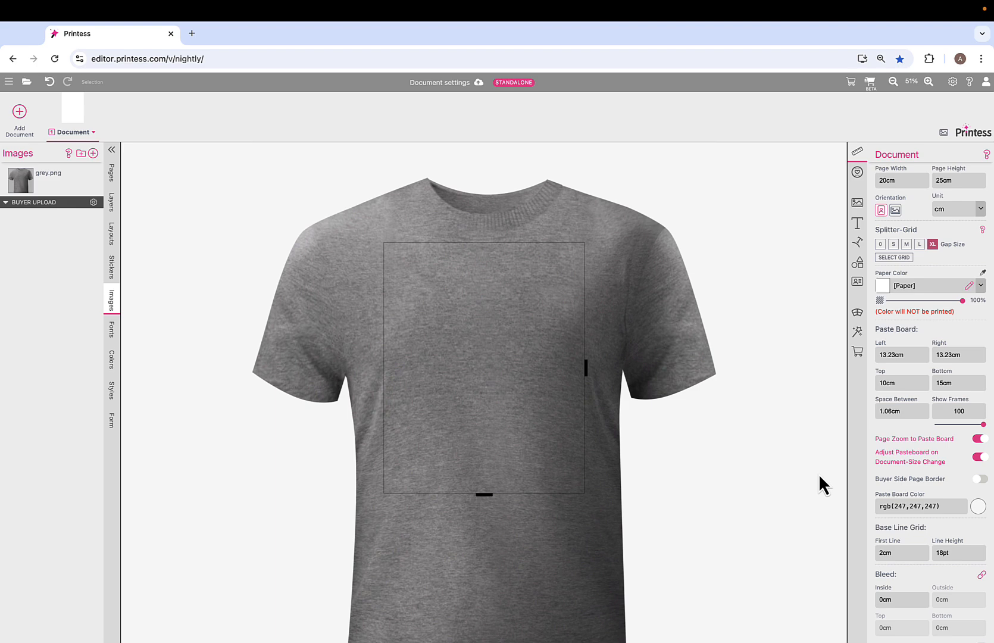
# Step: Add a new document named "Standard" to the template
pyautogui.click(19, 118)
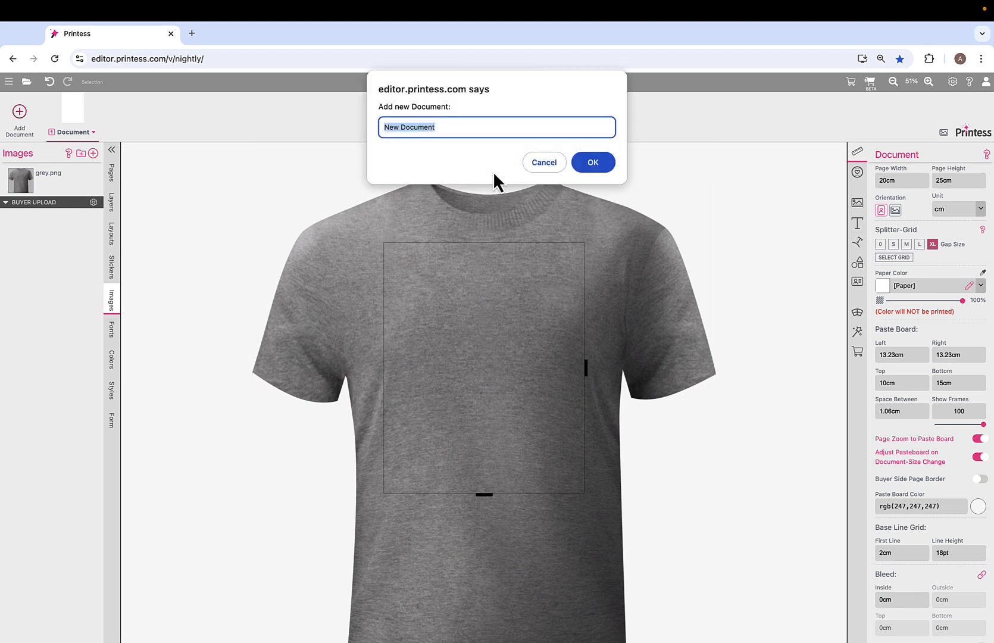
pyautogui.write('Standard')
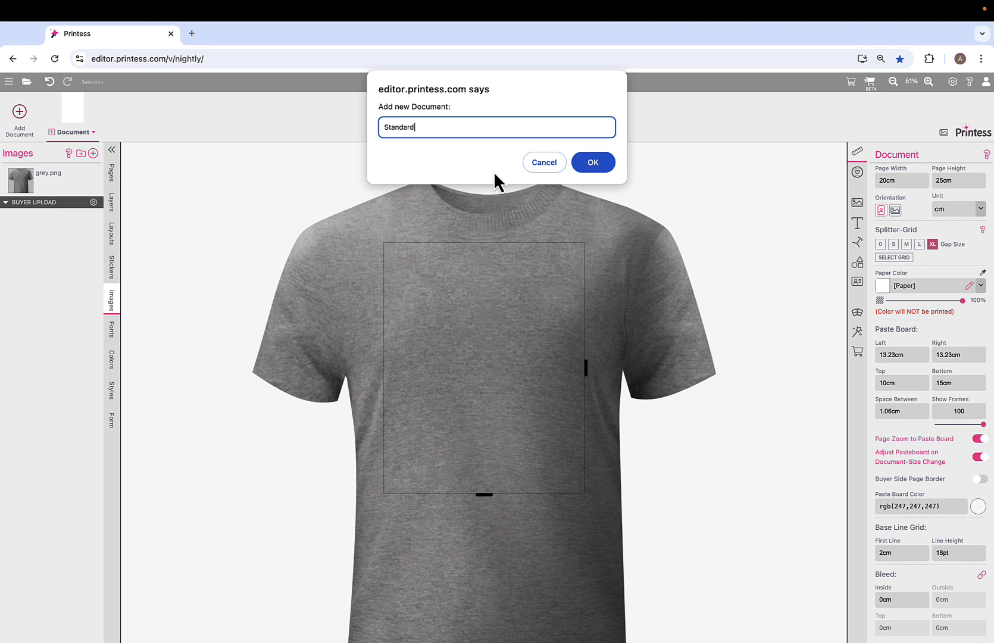
pyautogui.click(596, 165)
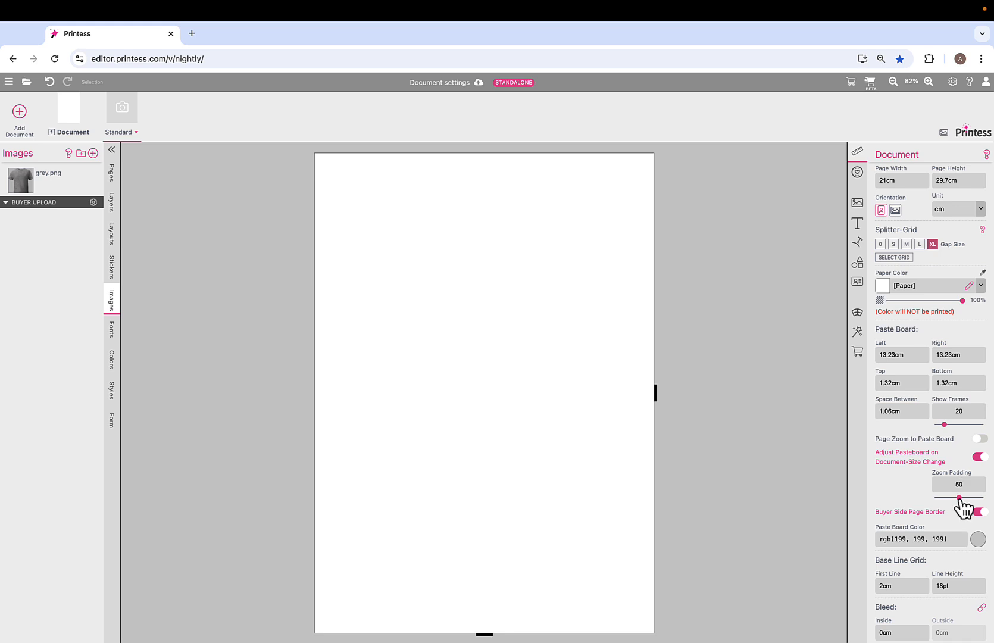
# Step: Try a zoom padding of 4 for the Standard document and raise it to 78
pyautogui.moveTo(958, 497); pyautogui.dragTo(937, 499)
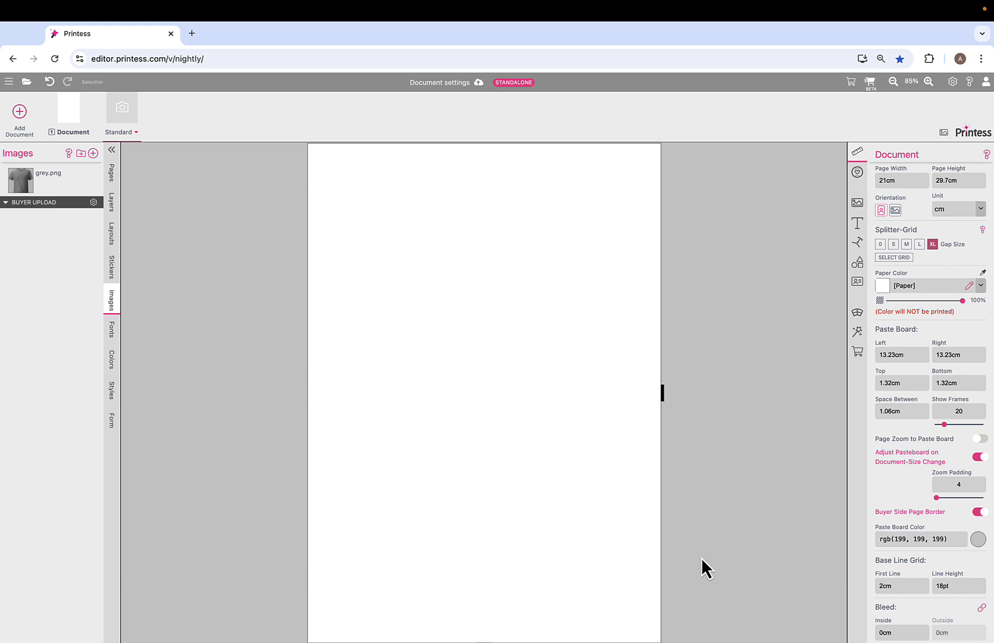
pyautogui.moveTo(936, 498); pyautogui.dragTo(975, 505)
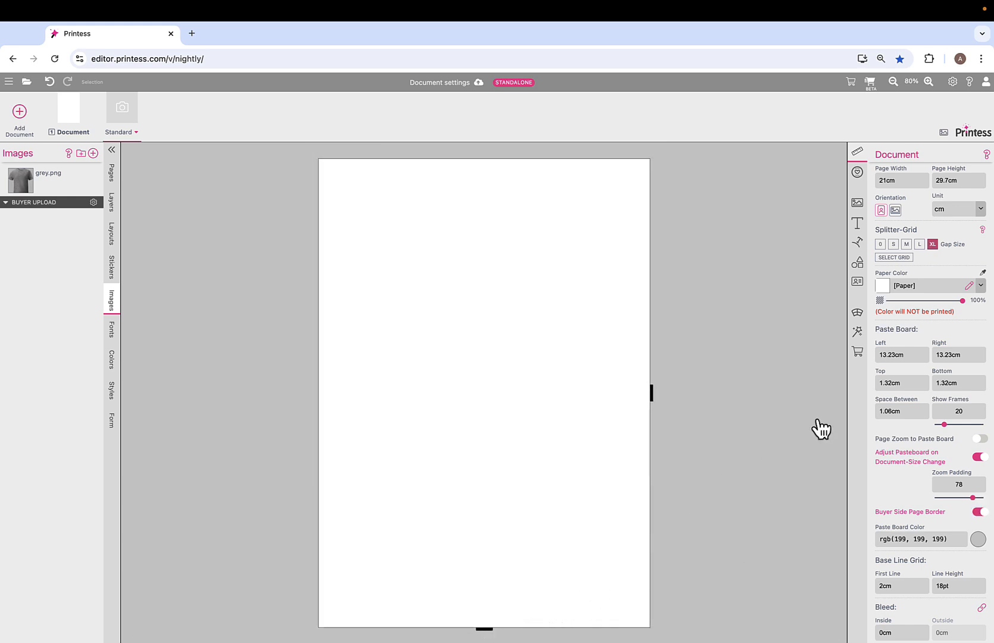
# Step: Set the Standard document's linked bleed to 1 cm on all sides
pyautogui.scroll(-3, 947, 350)
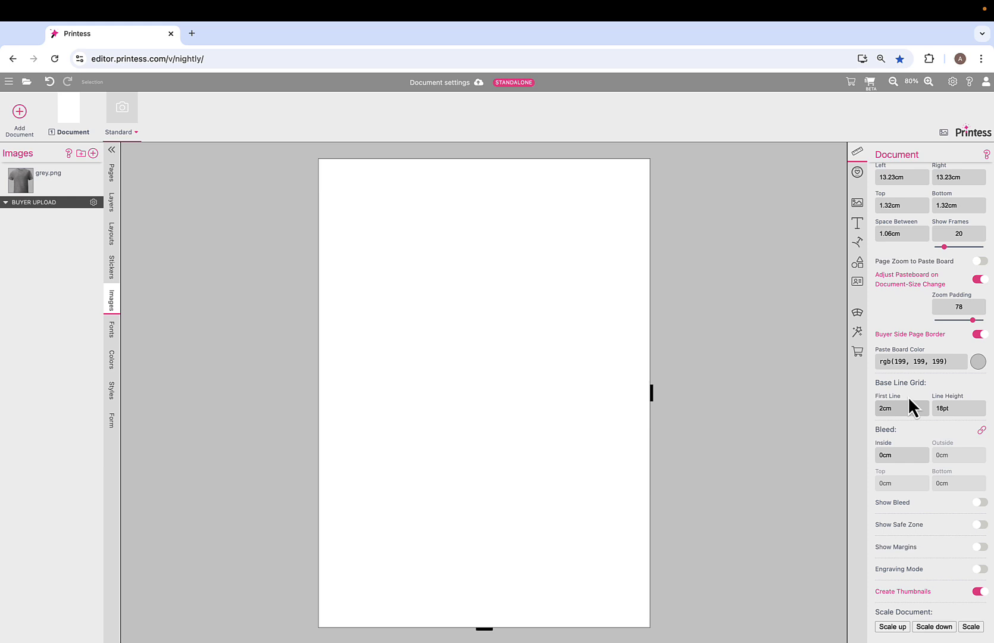
pyautogui.hotkey('ctrl', 'z')
pyautogui.click(881, 453)
pyautogui.press('Return')
# Step: Unlink the bleed sides and set the outside bleed to 2 cm, the top to 3 cm and the bottom to 4 cm
pyautogui.click(982, 431)
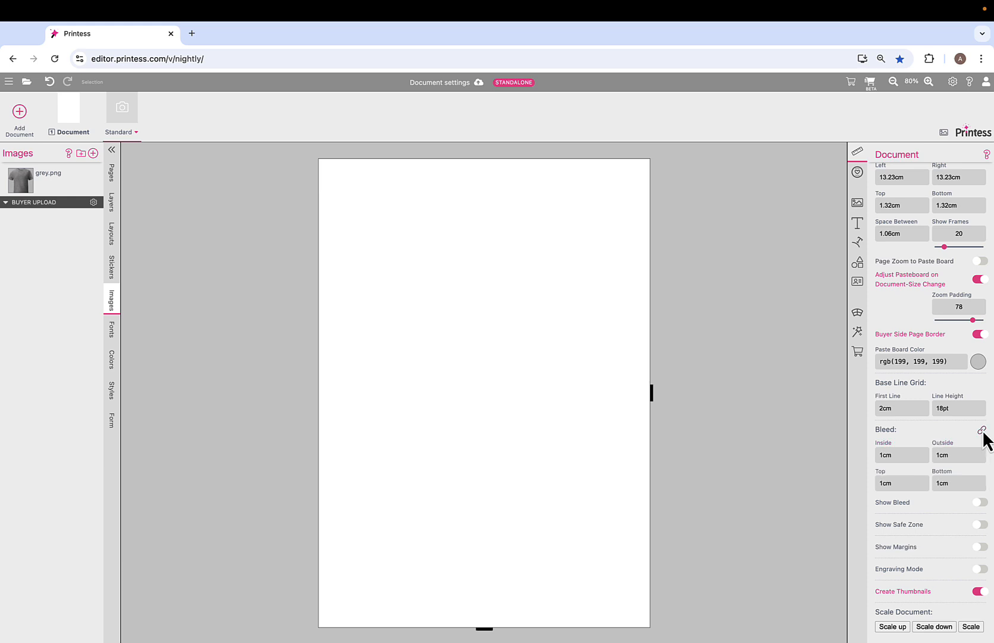
pyautogui.click(936, 451)
pyautogui.press('BackSpace')
pyautogui.write('2')
pyautogui.moveTo(883, 481); pyautogui.dragTo(876, 482)
pyautogui.write('3')
pyautogui.click(935, 482)
# Step: Show the bleed lines in red, rgb(206,52,48), and check them around the page
pyautogui.click(977, 503)
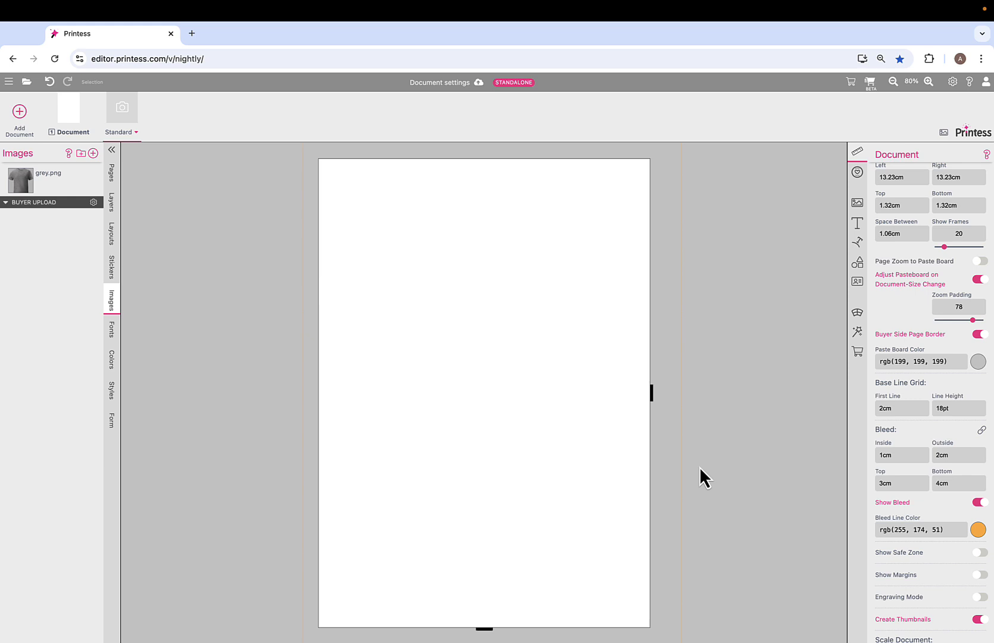
pyautogui.click(977, 529)
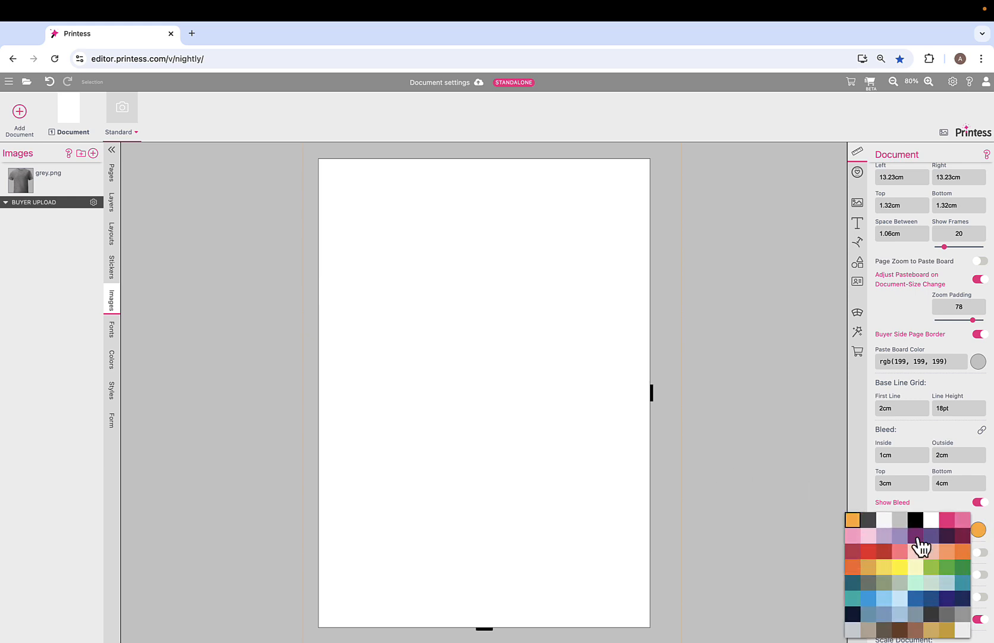
pyautogui.click(881, 553)
pyautogui.scroll(2, 722, 388)
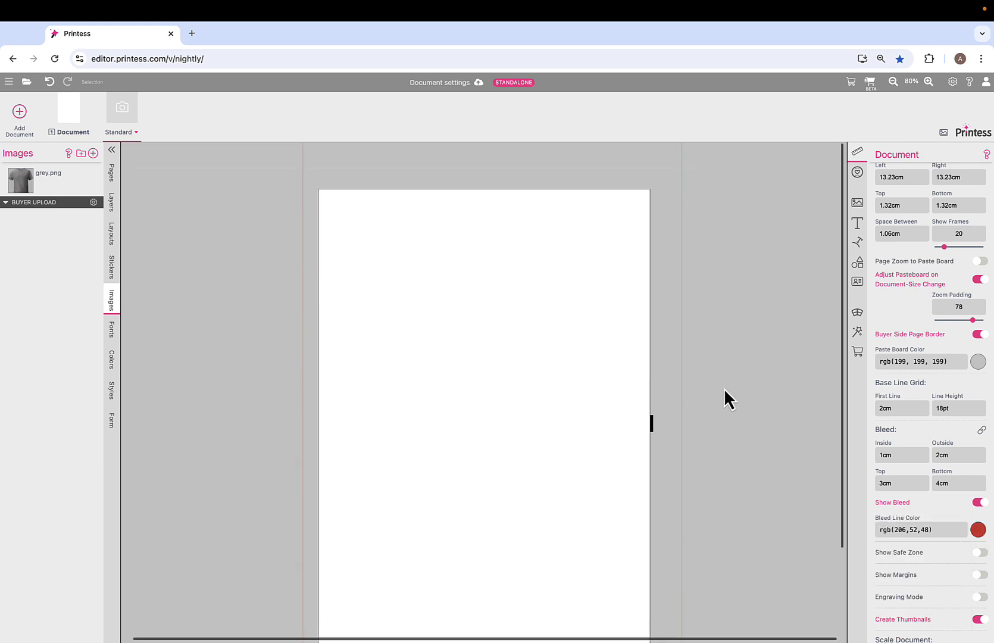
pyautogui.scroll(-5, 749, 384)
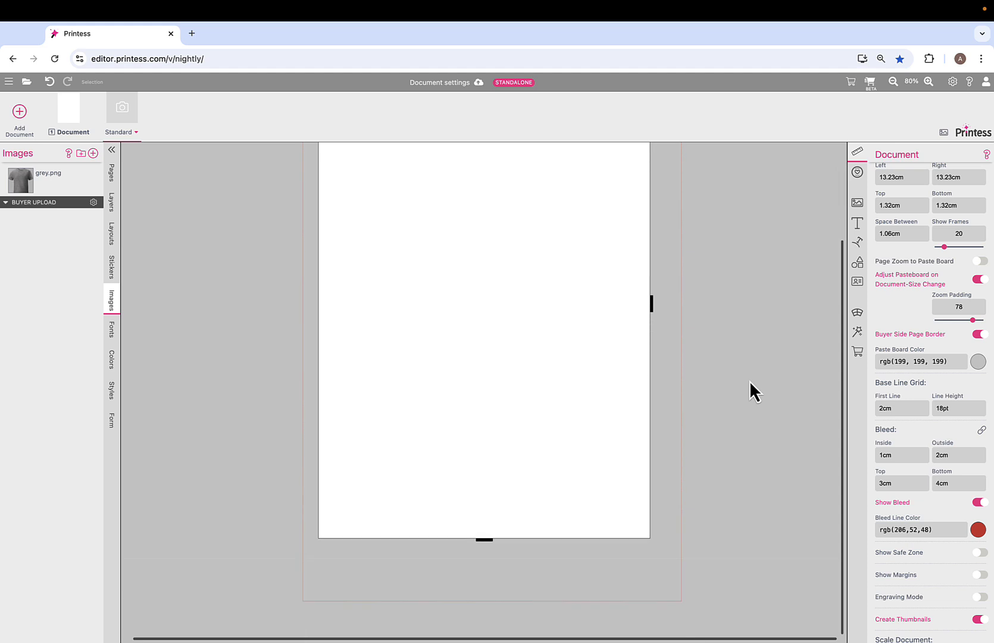
pyautogui.scroll(5, 749, 383)
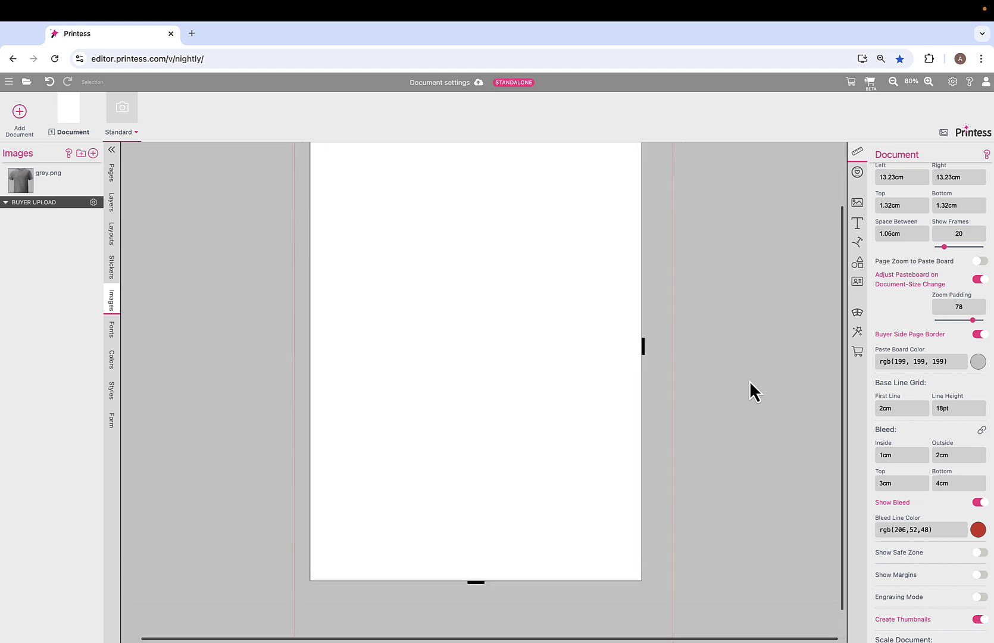
pyautogui.scroll(-2, 750, 383)
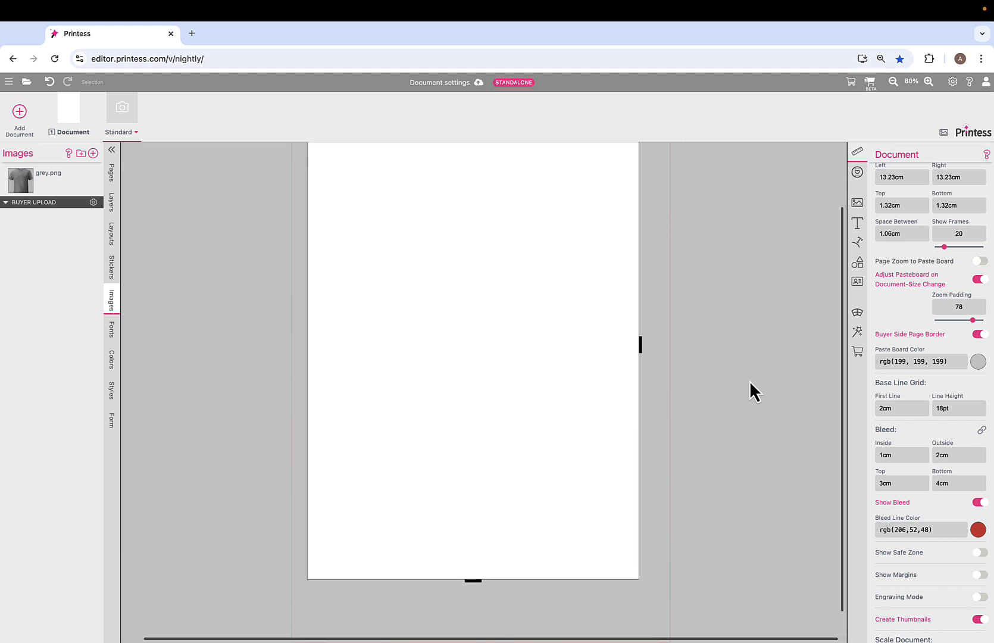
pyautogui.scroll(1, 750, 382)
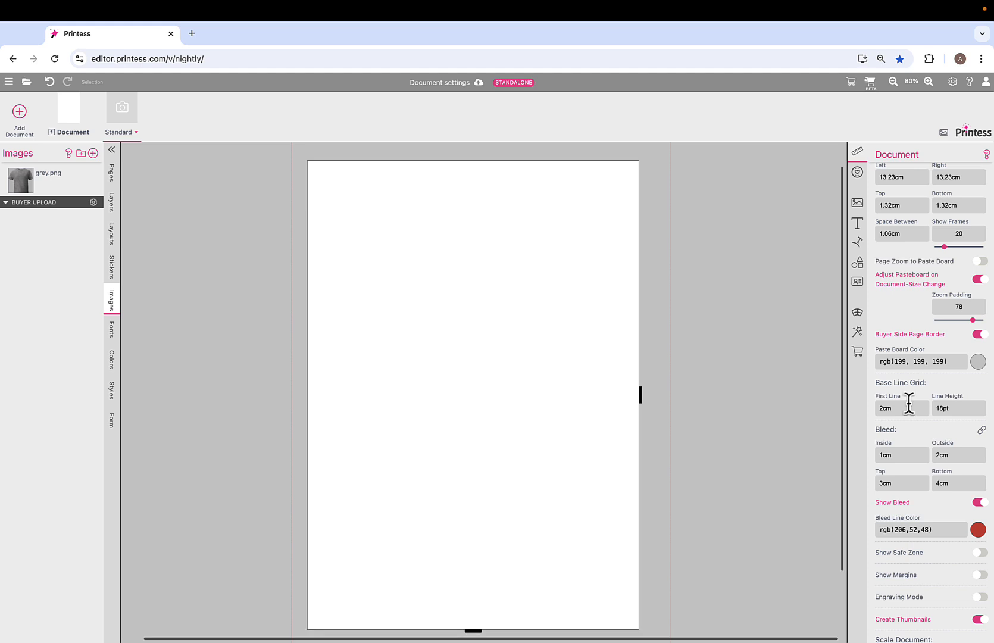
# Step: Relink the bleed sides so all use the inside value of 1 cm, and check the bleed line around the page
pyautogui.click(981, 429)
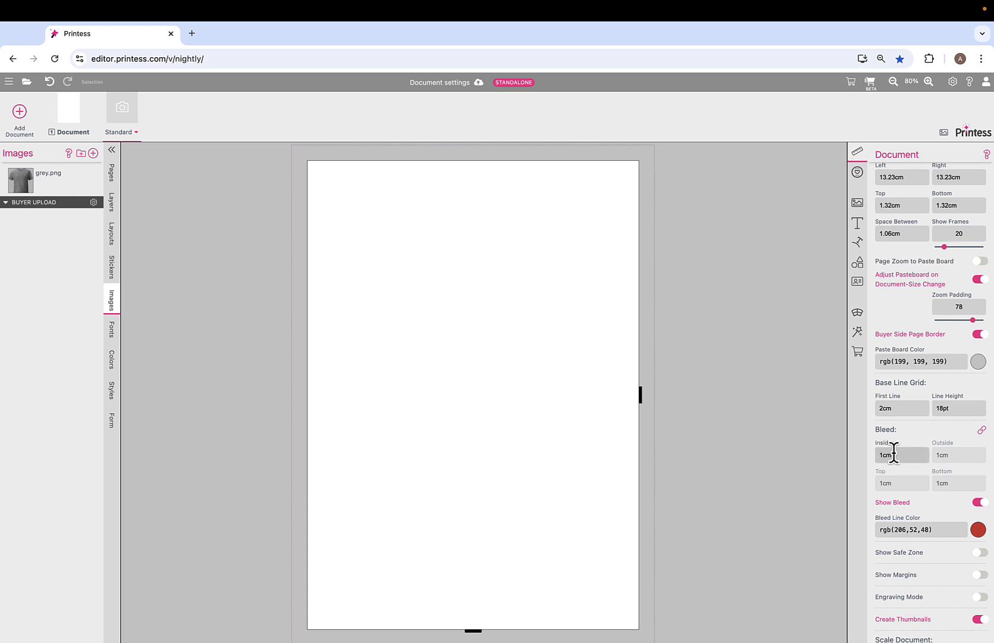
pyautogui.scroll(-2, 722, 358)
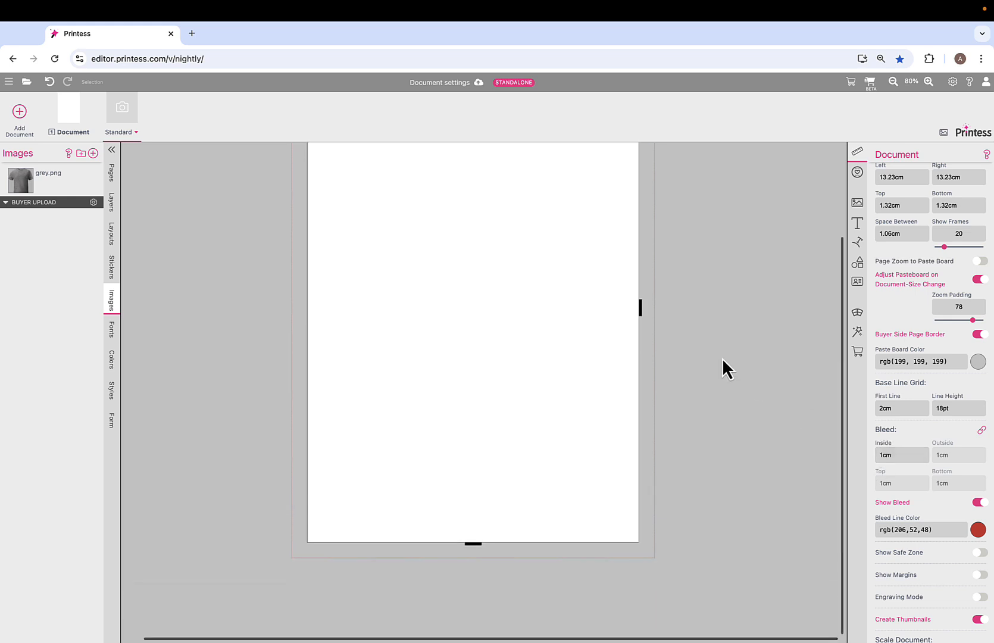
pyautogui.scroll(1, 722, 358)
pyautogui.scroll(1, 721, 358)
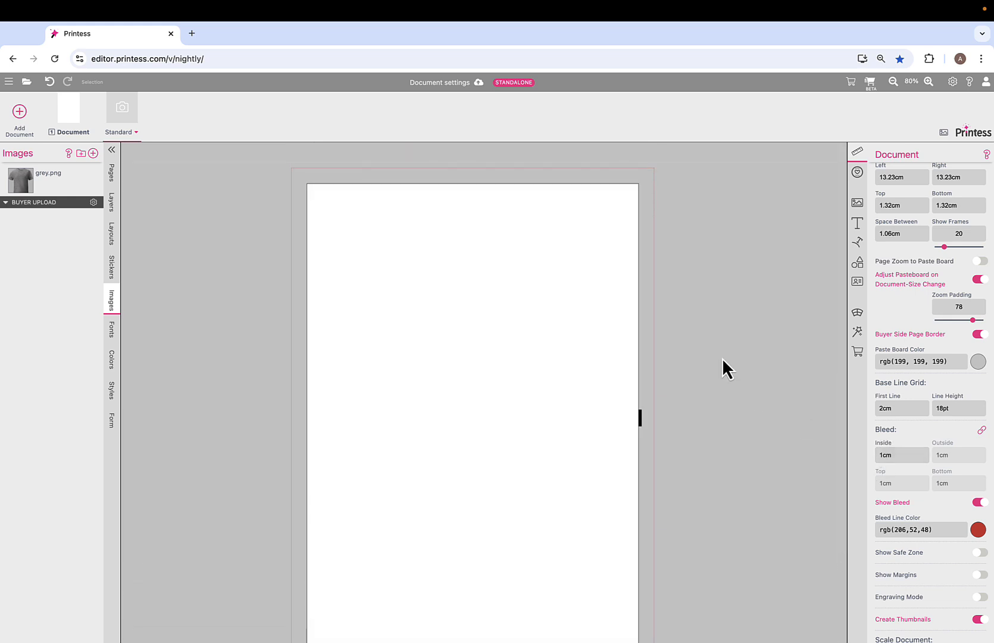
pyautogui.scroll(-2, 722, 357)
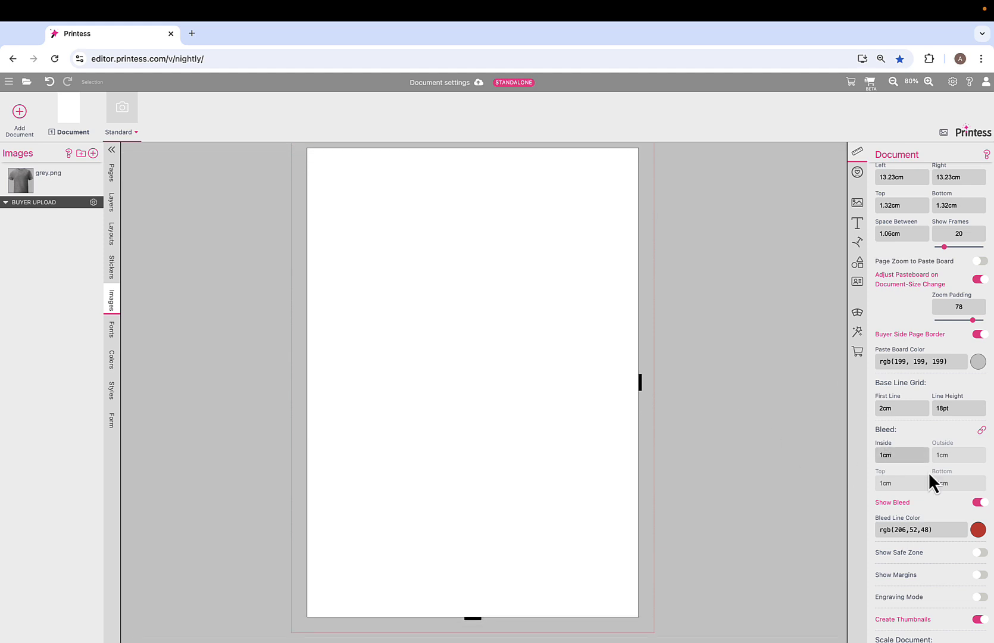
# Step: Turn on the safe zone display for the Standard document
pyautogui.scroll(-2, 950, 475)
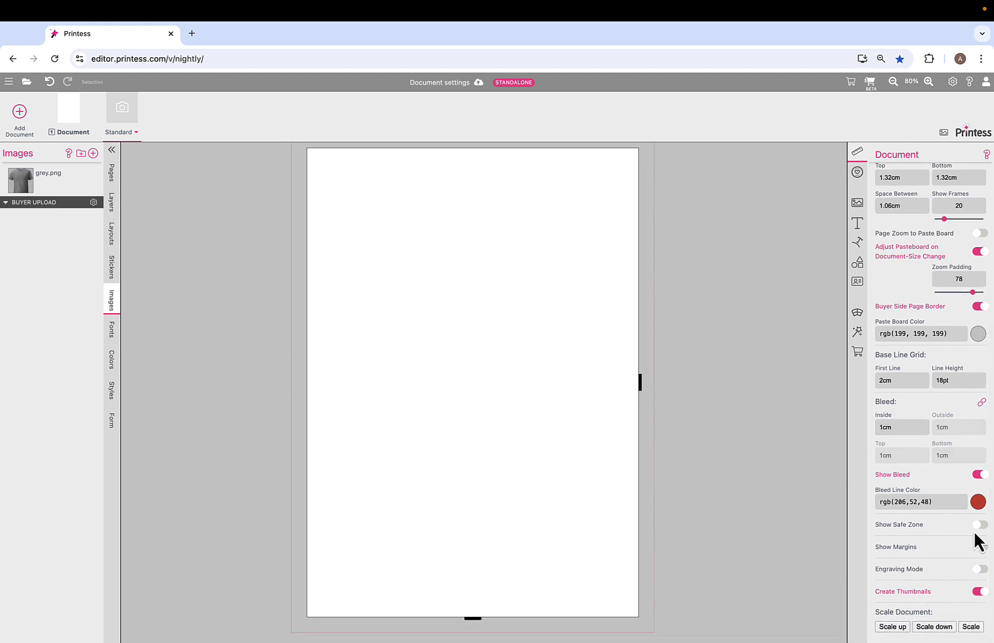
pyautogui.click(980, 525)
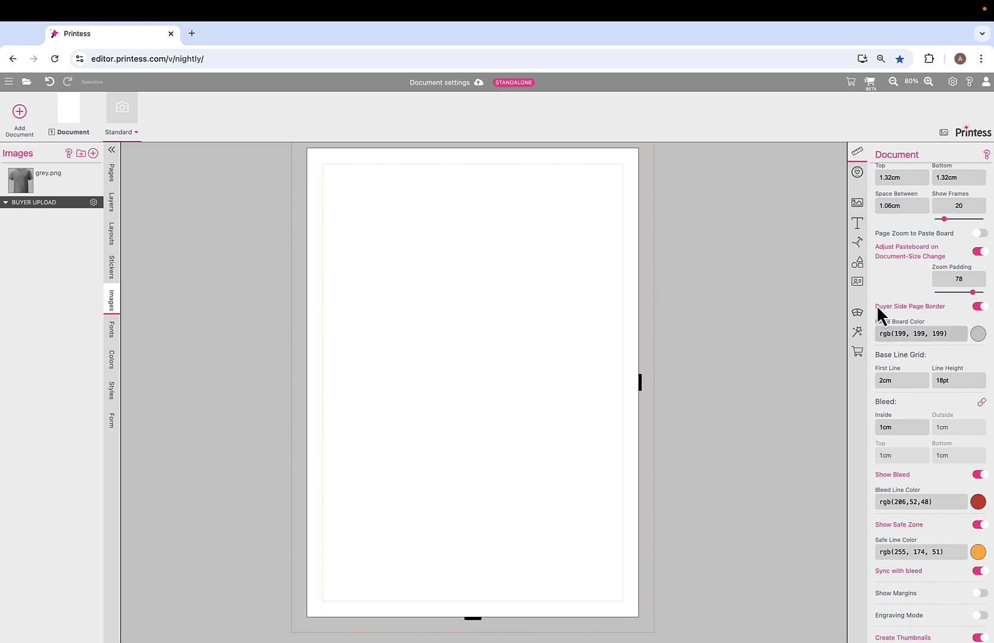
# Step: Add the placeholder image and align it with the page's upper-left bleed corner, with the safe-zone corner, and finally slightly inside the safe zone
pyautogui.click(857, 204)
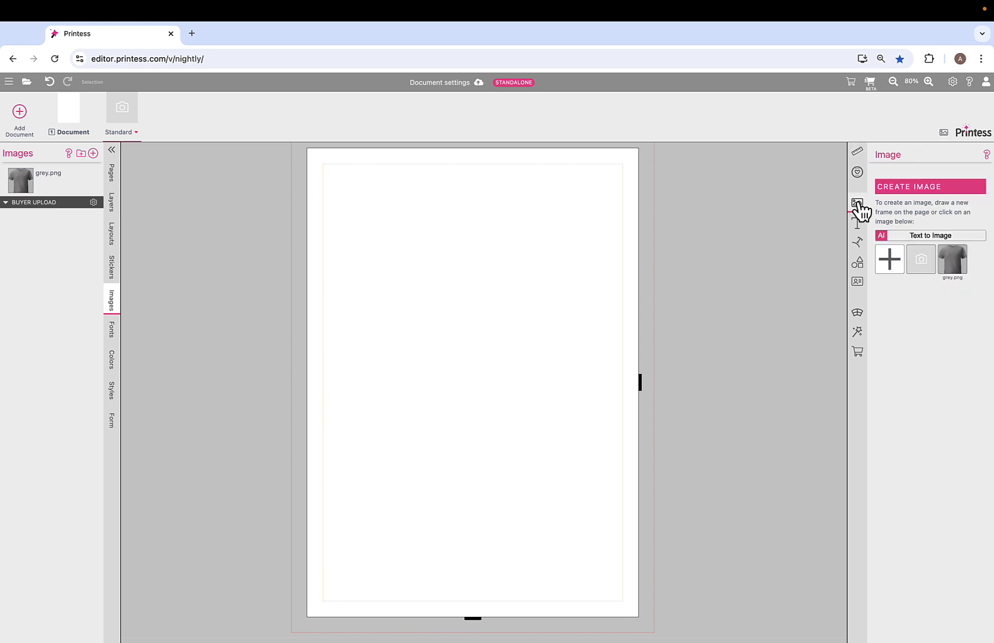
pyautogui.click(923, 253)
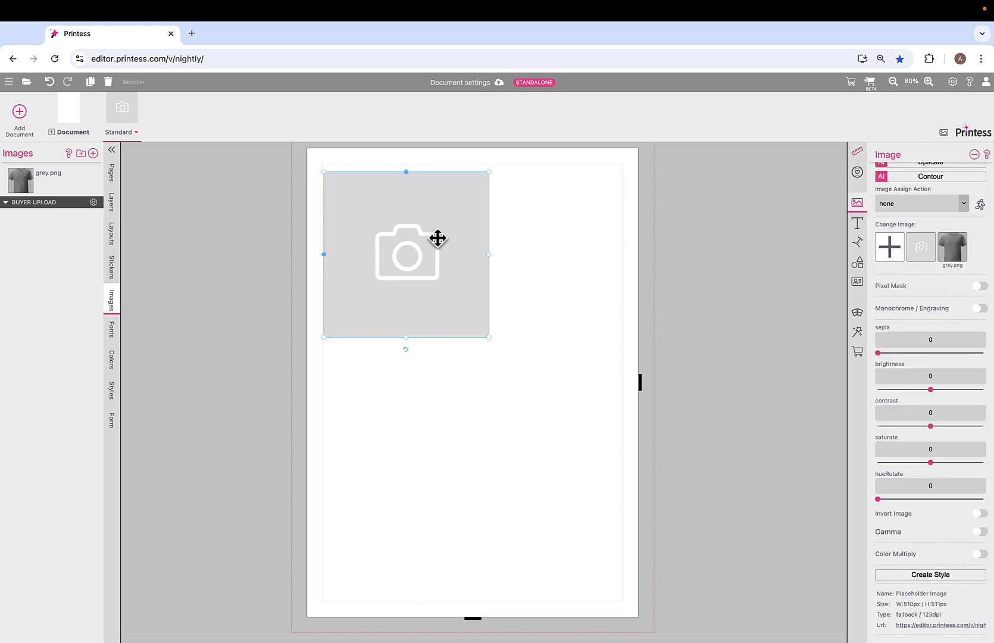
pyautogui.moveTo(421, 257)
pyautogui.mouseDown()
pyautogui.moveTo(455, 268)
pyautogui.moveTo(421, 248)
pyautogui.moveTo(431, 264)
pyautogui.mouseUp()
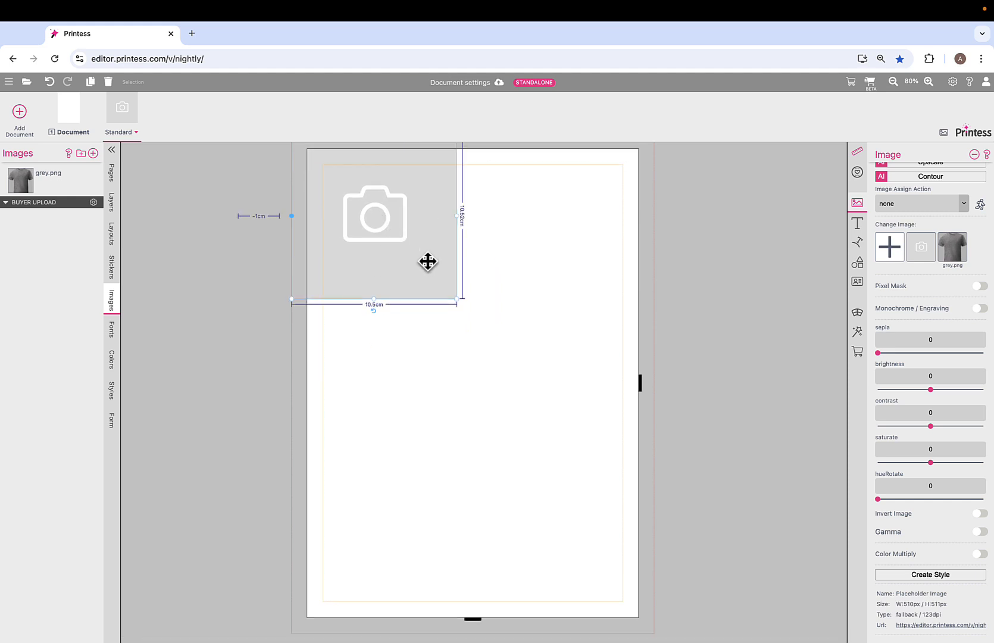
pyautogui.moveTo(427, 261)
pyautogui.mouseDown()
pyautogui.moveTo(442, 274)
pyautogui.moveTo(421, 260)
pyautogui.mouseUp()
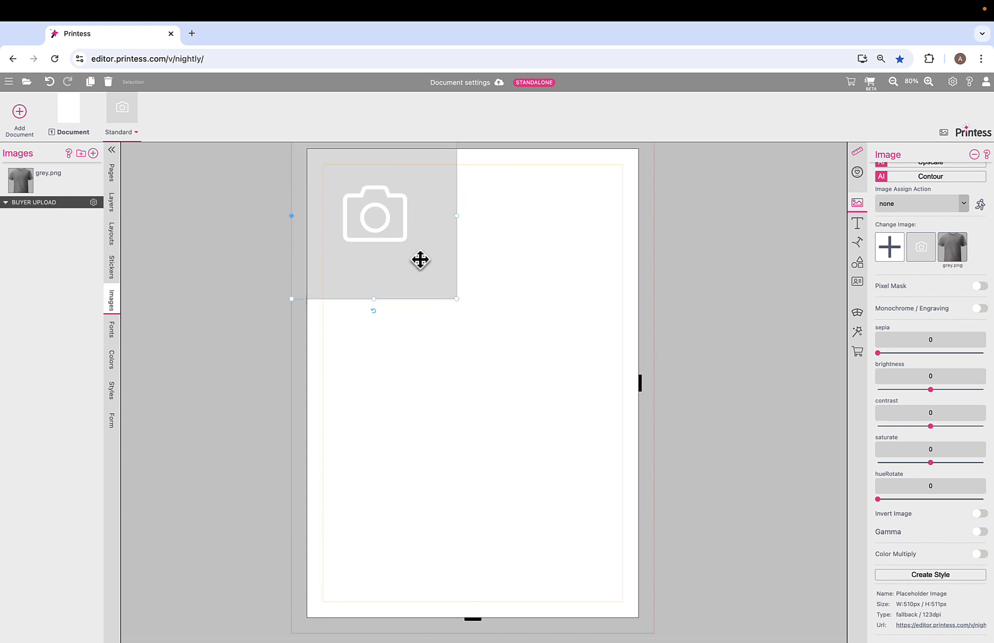
pyautogui.moveTo(382, 219); pyautogui.dragTo(419, 254)
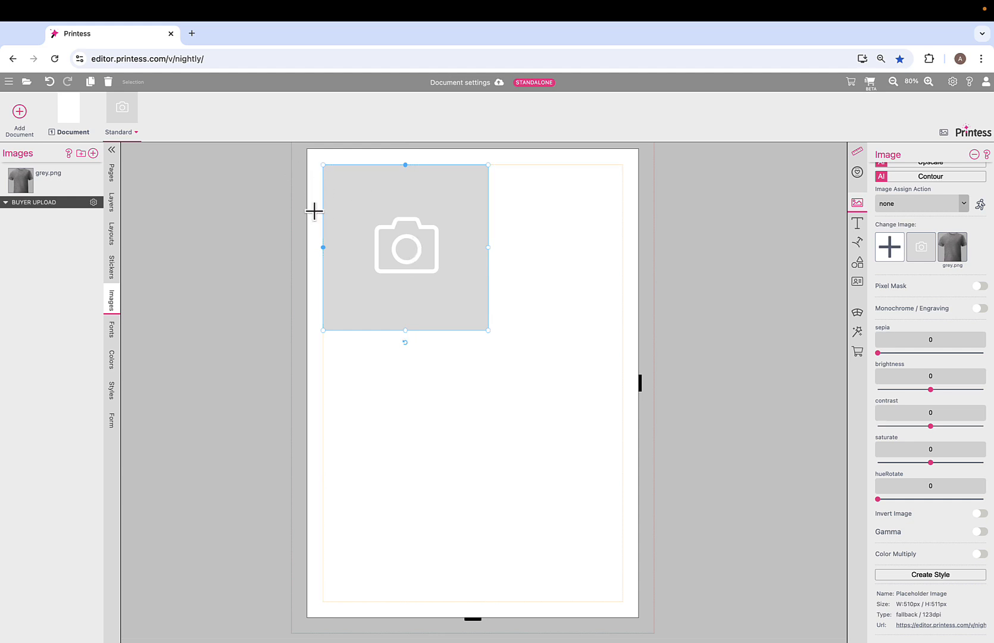
pyautogui.moveTo(397, 246)
pyautogui.mouseDown()
pyautogui.moveTo(381, 238)
pyautogui.moveTo(406, 254)
pyautogui.moveTo(377, 238)
pyautogui.moveTo(413, 272)
pyautogui.moveTo(413, 259)
pyautogui.mouseUp()
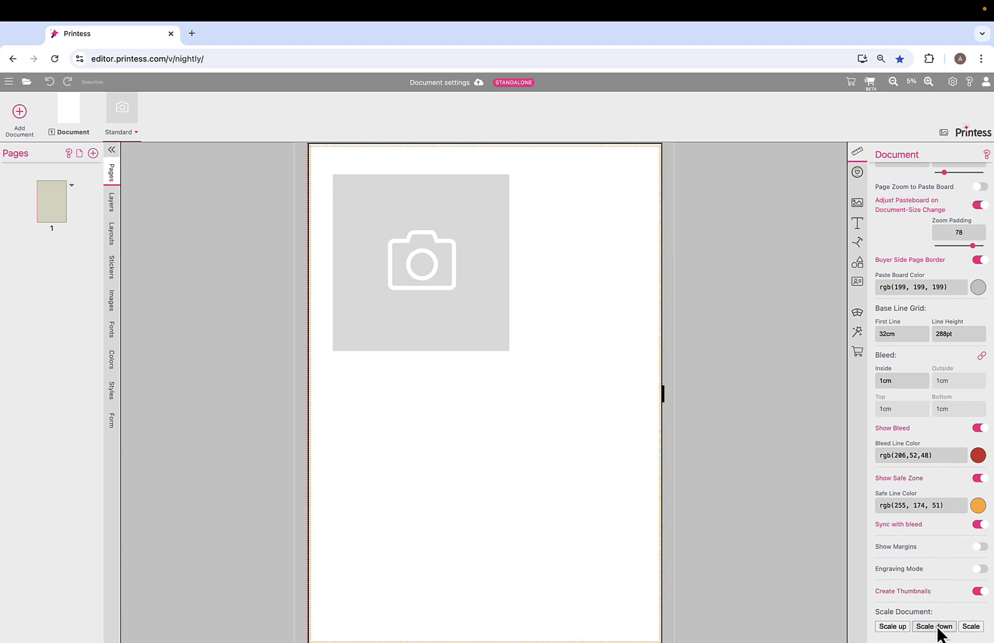
# Step: Open the custom scale value entry for the document
pyautogui.click(972, 627)
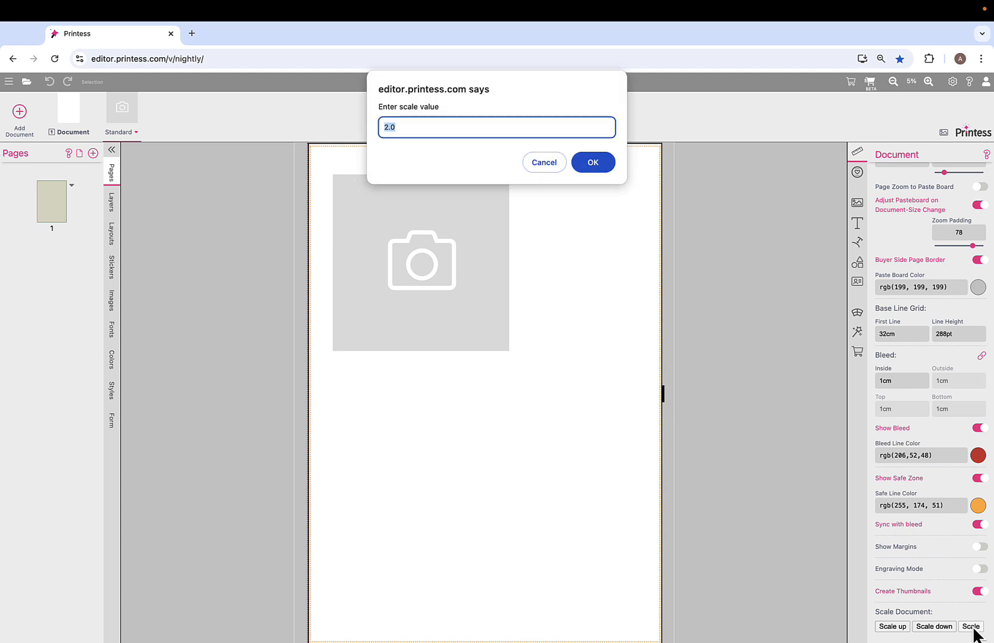